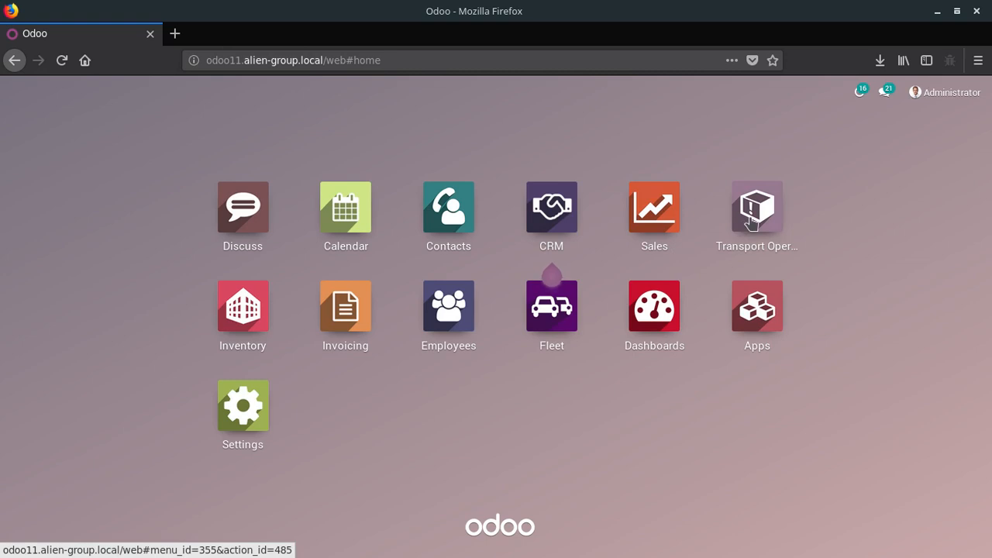
- Open the Transport Operation app and look over its dashboard and the Transport and Occurances options
click(750, 223)
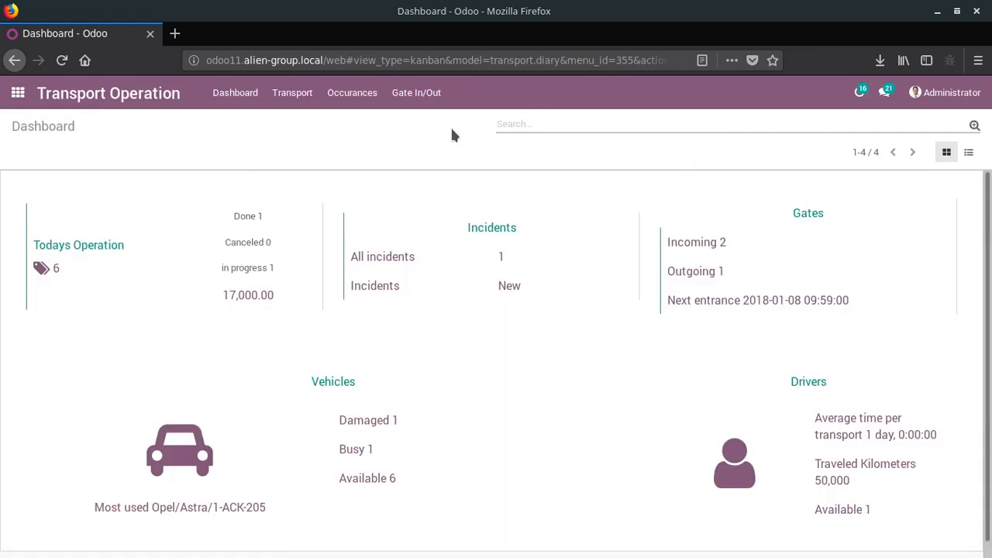
scroll(602, 348, down, 2)
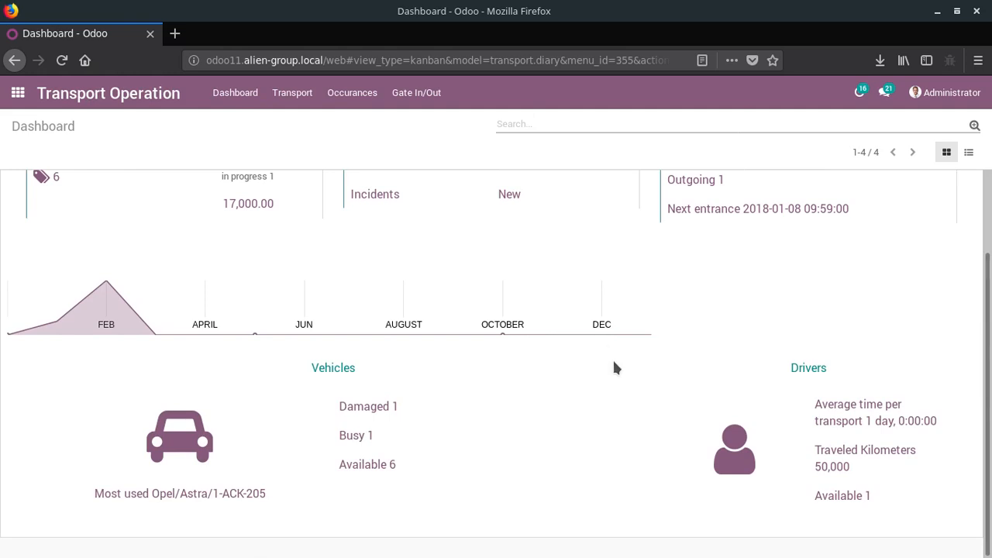
scroll(624, 345, up, 1)
scroll(626, 338, up, 1)
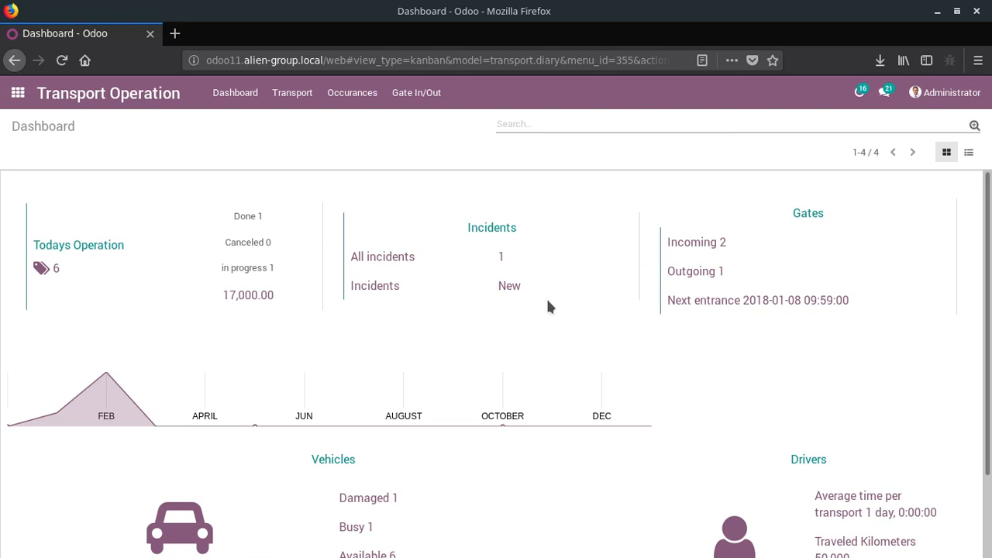
click(292, 100)
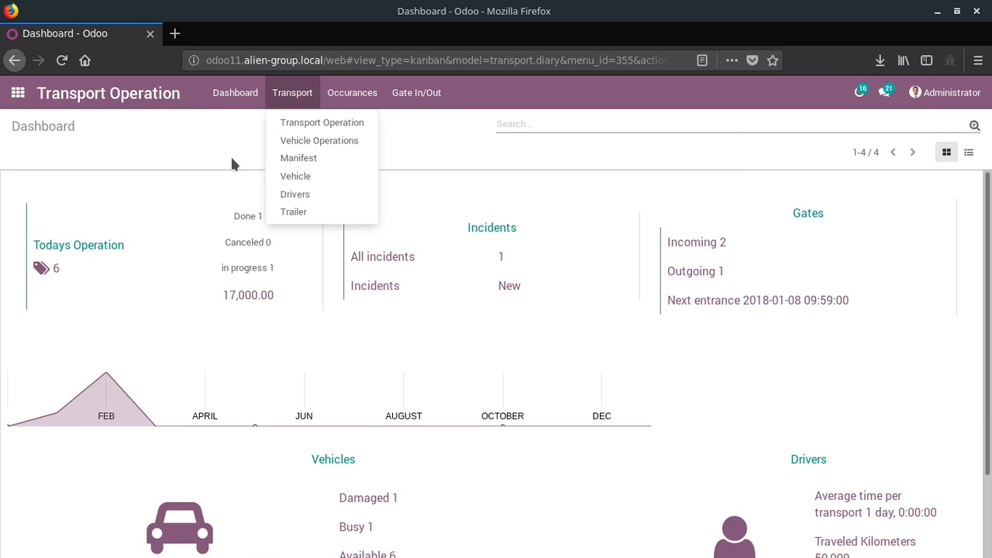
click(346, 102)
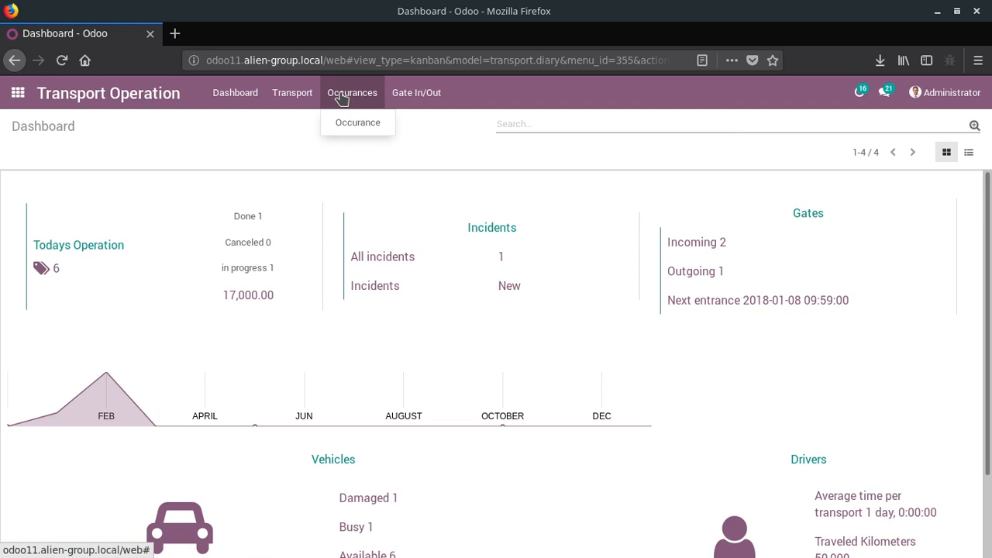
click(416, 92)
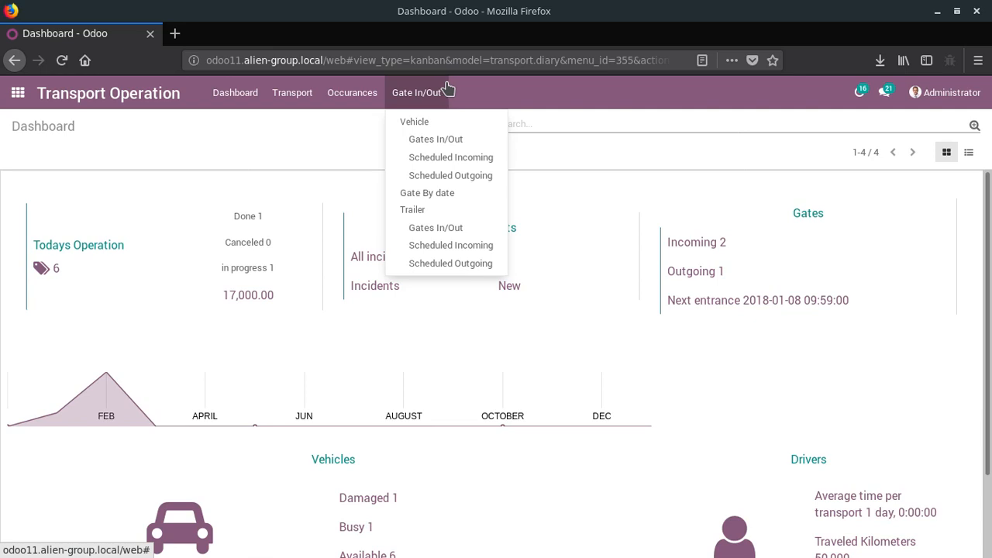
- Switch to the Fleet app and look over its vehicles and the Maintainer Service and Quality Control options
click(7, 96)
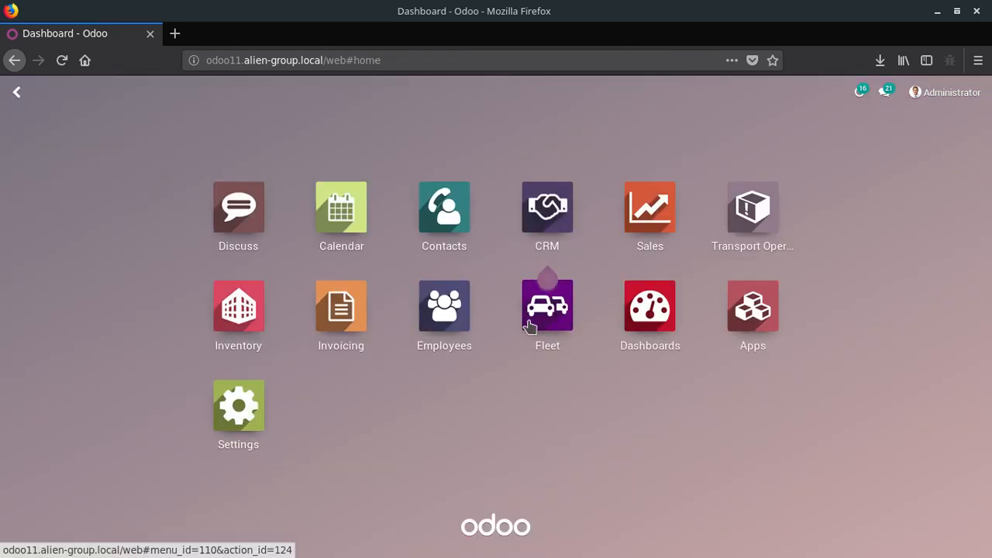
click(552, 328)
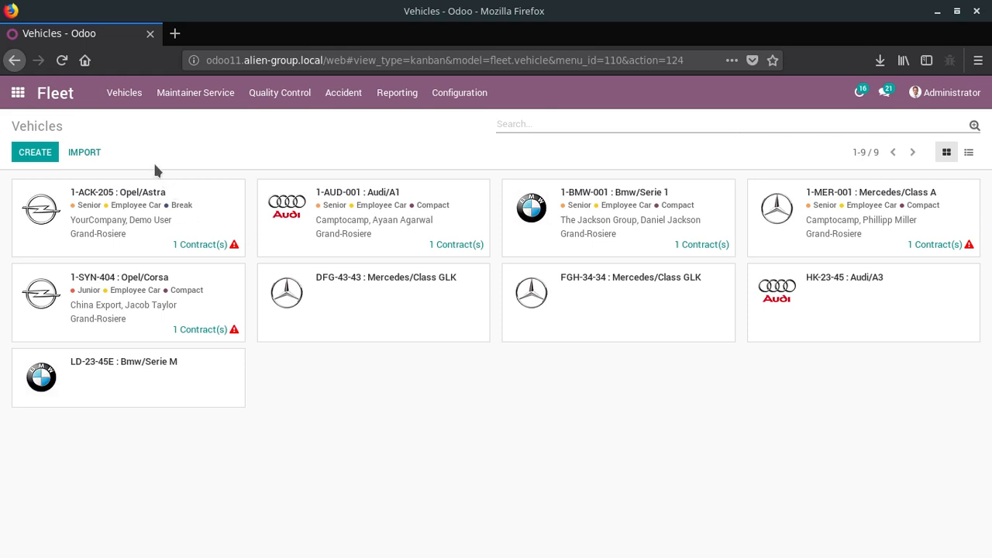
click(178, 104)
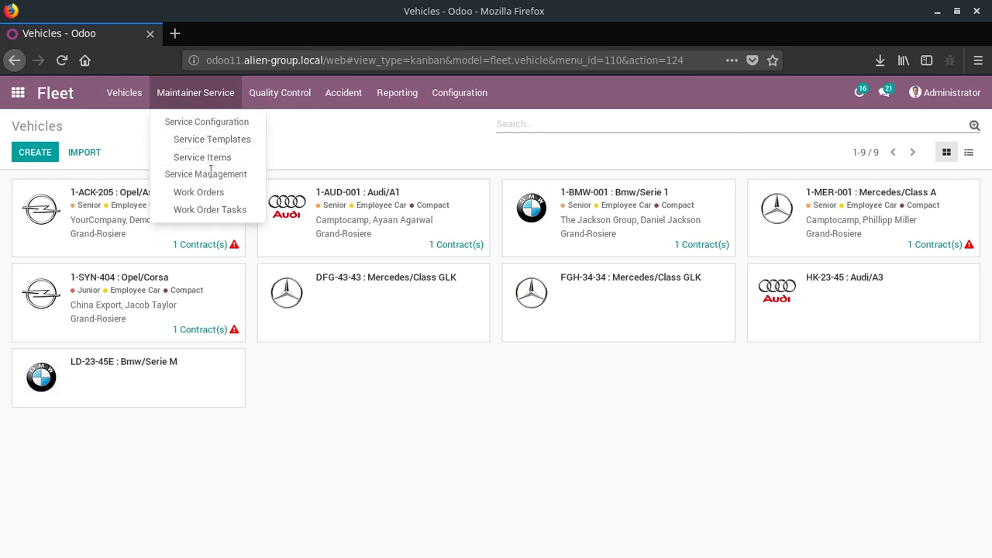
mouse_move(277, 99)
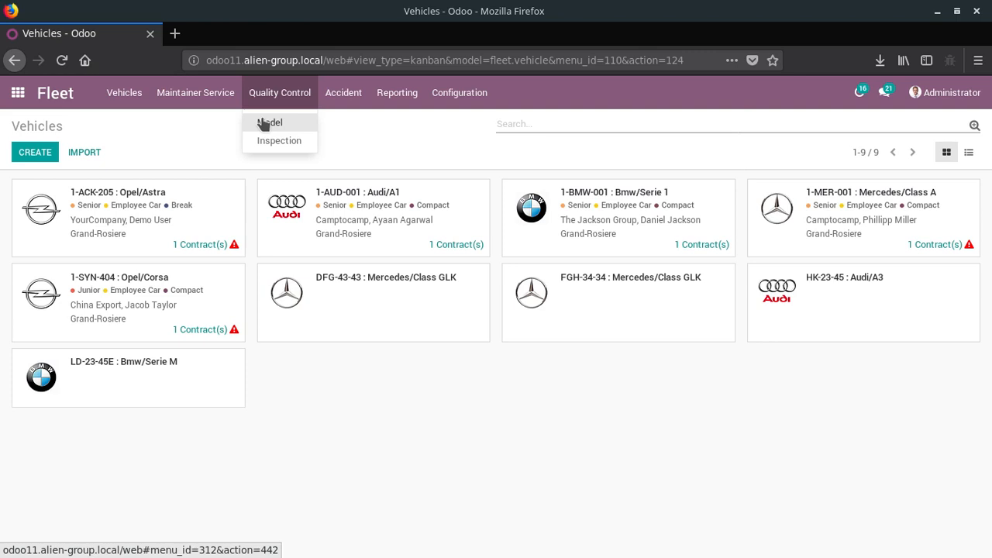
click(344, 84)
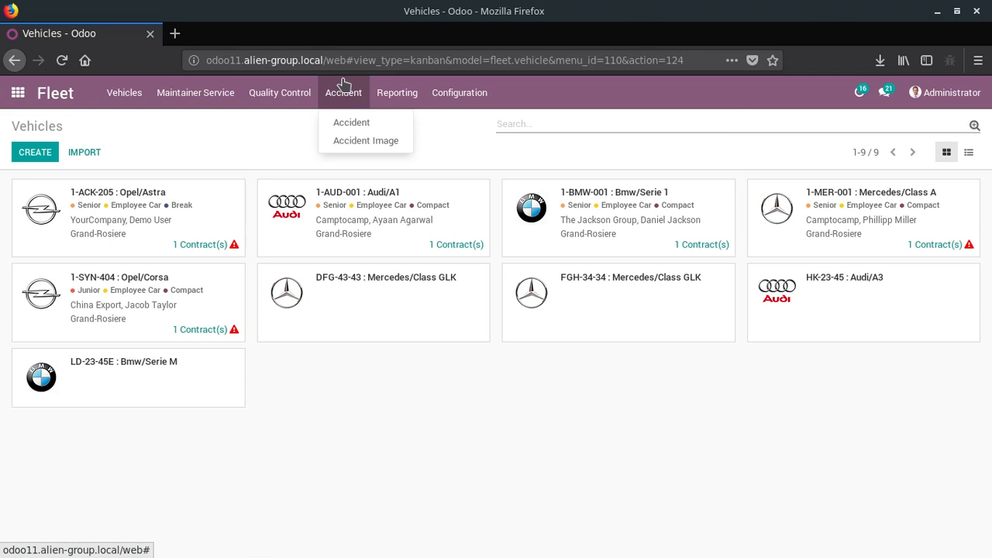
- Open the Agrolait quotation in the Sales app for editing and review its transport route, times and order lines
click(17, 92)
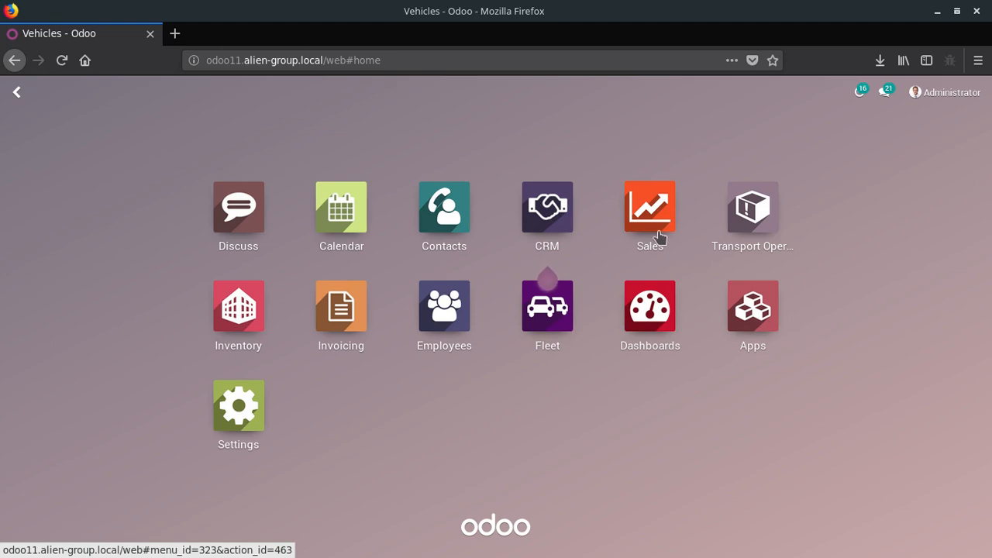
click(658, 233)
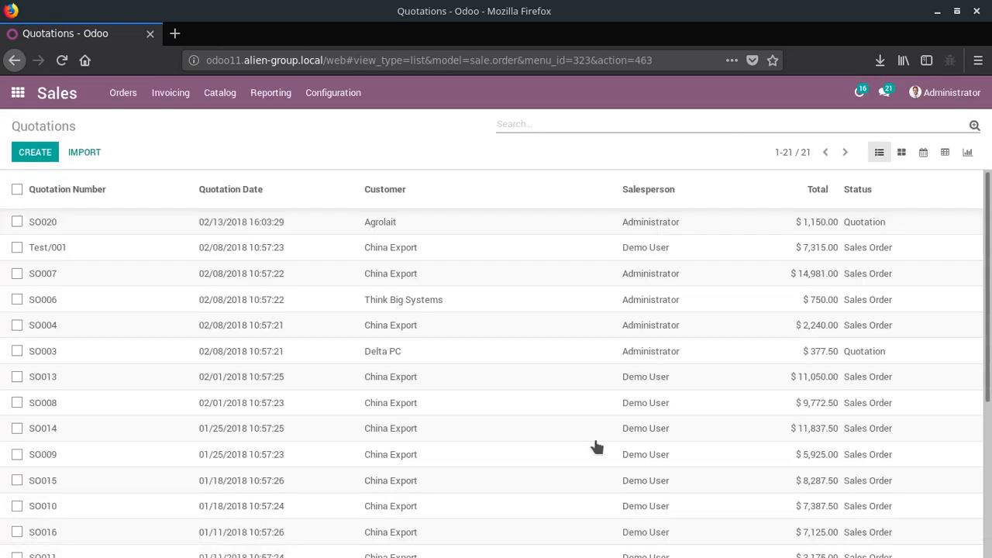
click(233, 228)
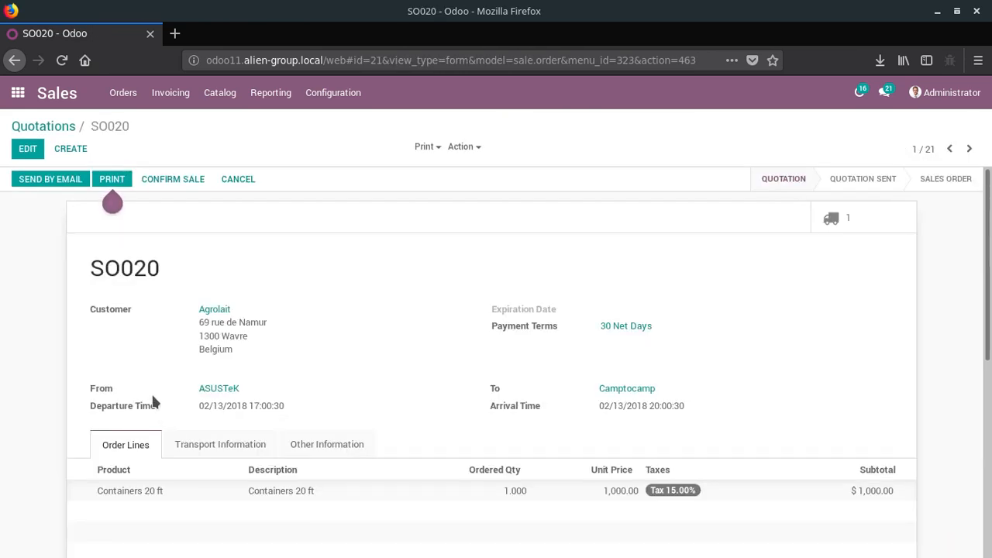
scroll(152, 399, down, 2)
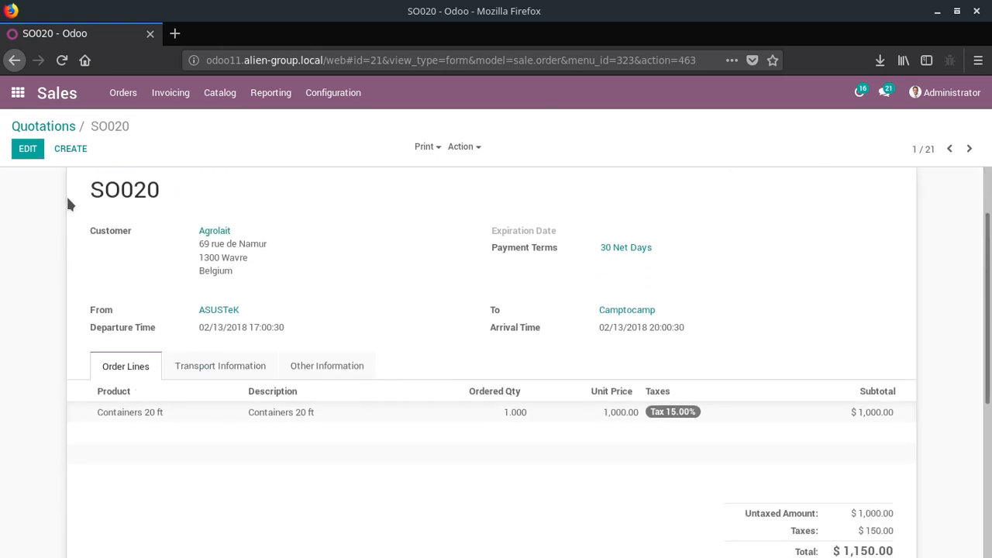
click(27, 148)
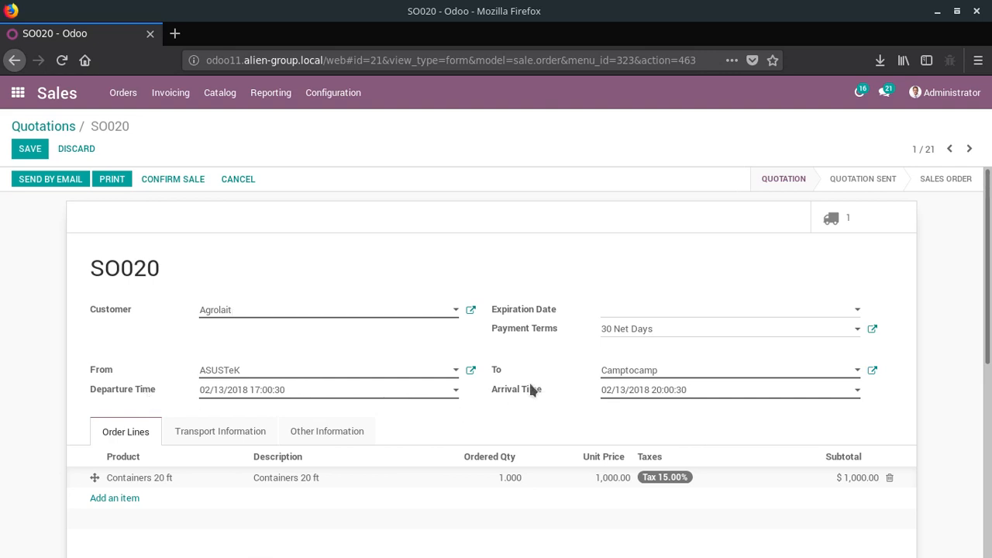
scroll(644, 395, down, 2)
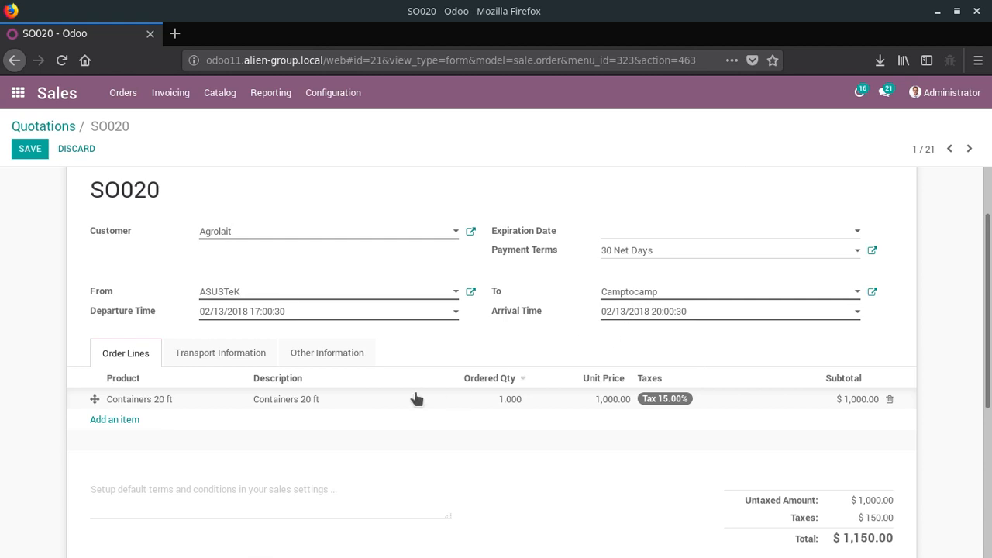
- Open the product record of the Containers 20 ft order line, check its product type options and close the record
click(136, 400)
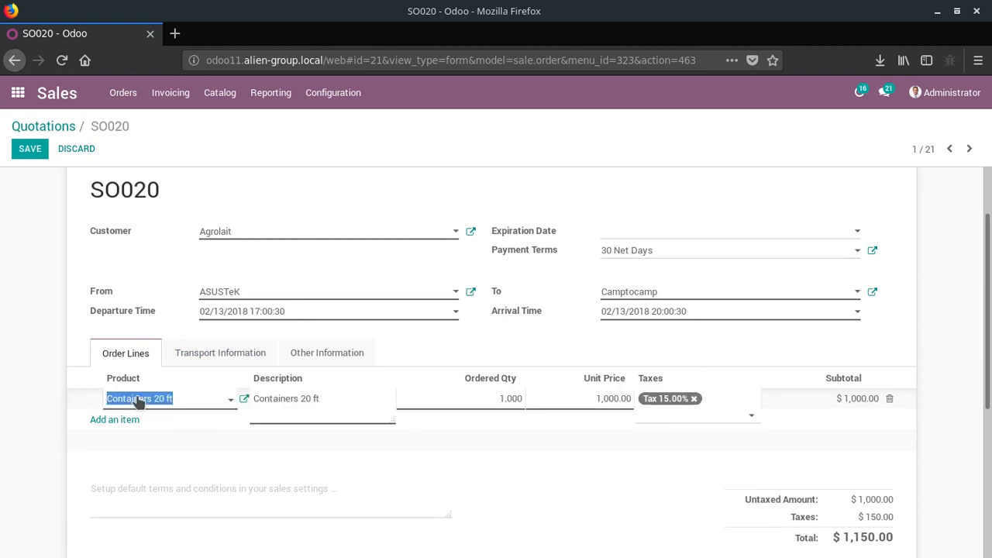
click(243, 400)
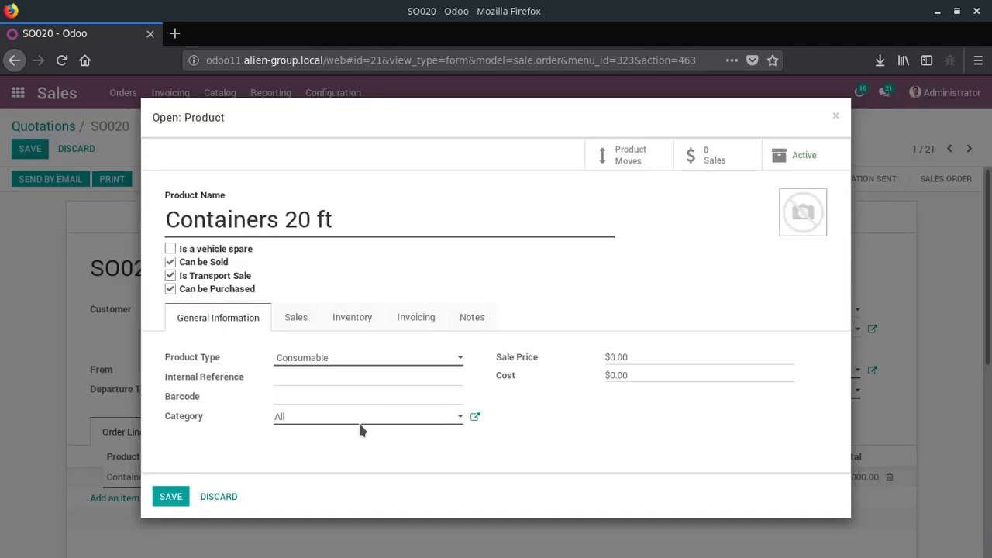
click(346, 355)
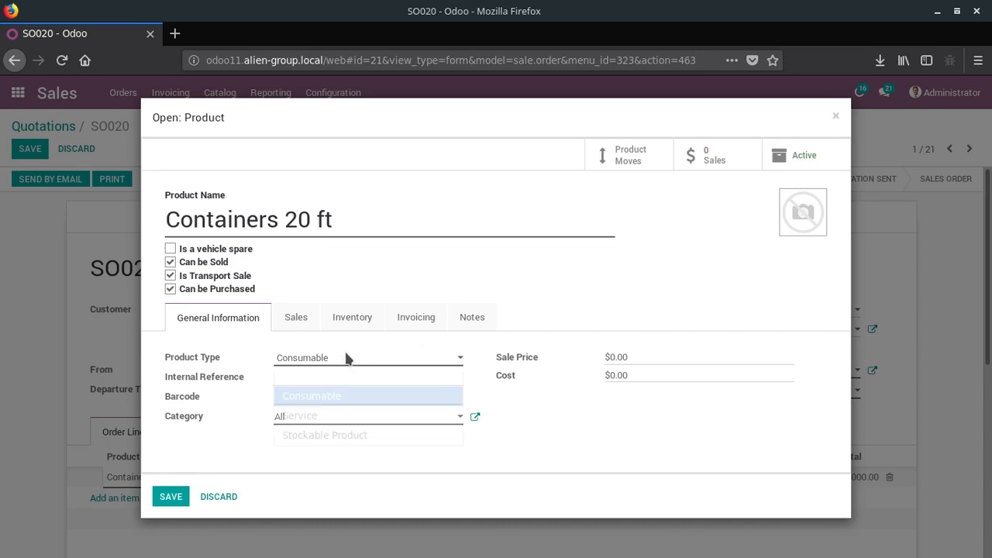
click(346, 354)
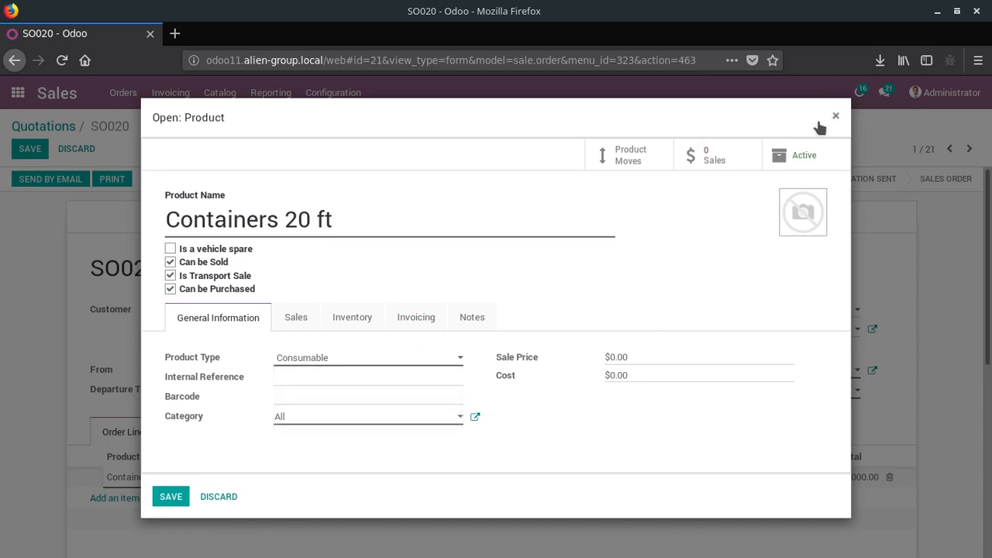
click(818, 122)
- Review the quotation's transport information and open its linked transport operations
click(215, 434)
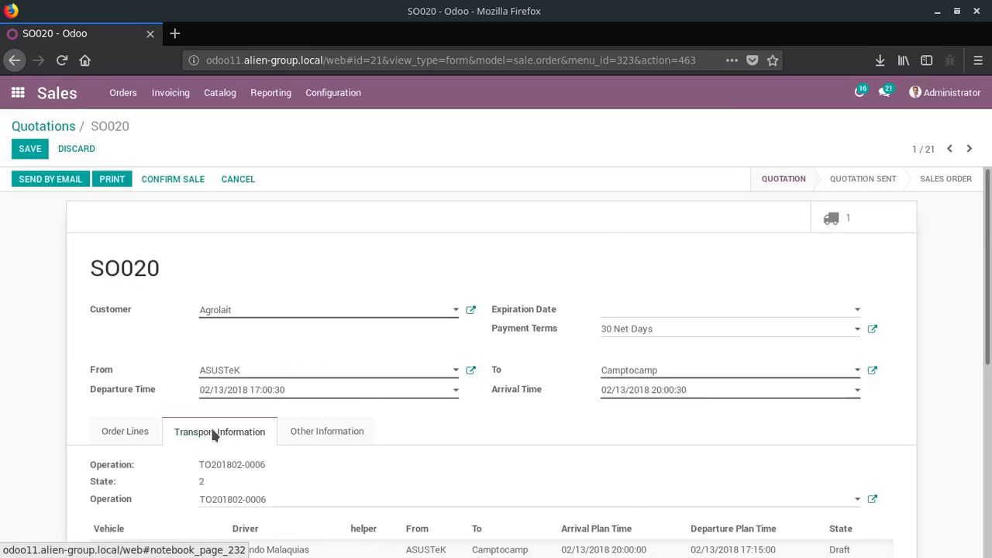
scroll(233, 430, down, 2)
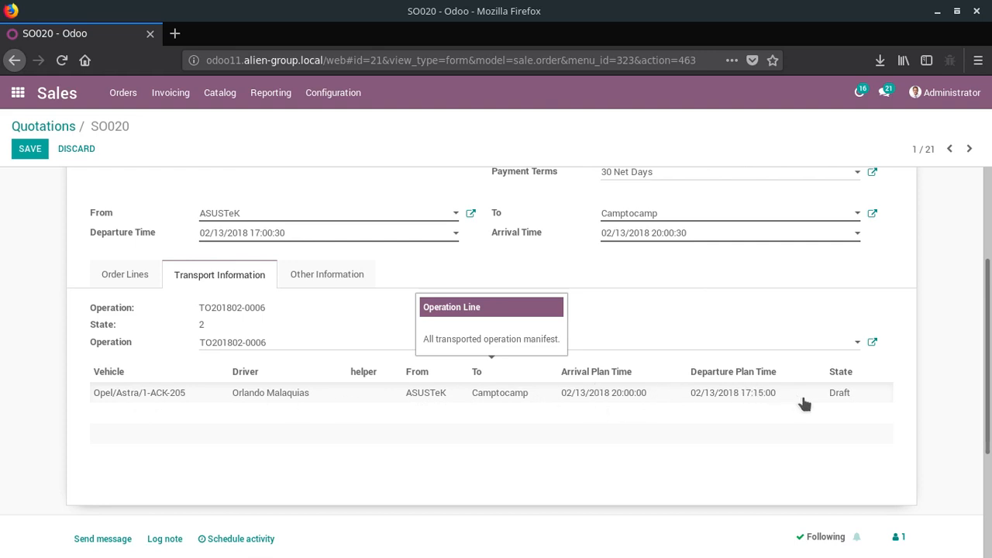
scroll(837, 398, up, 3)
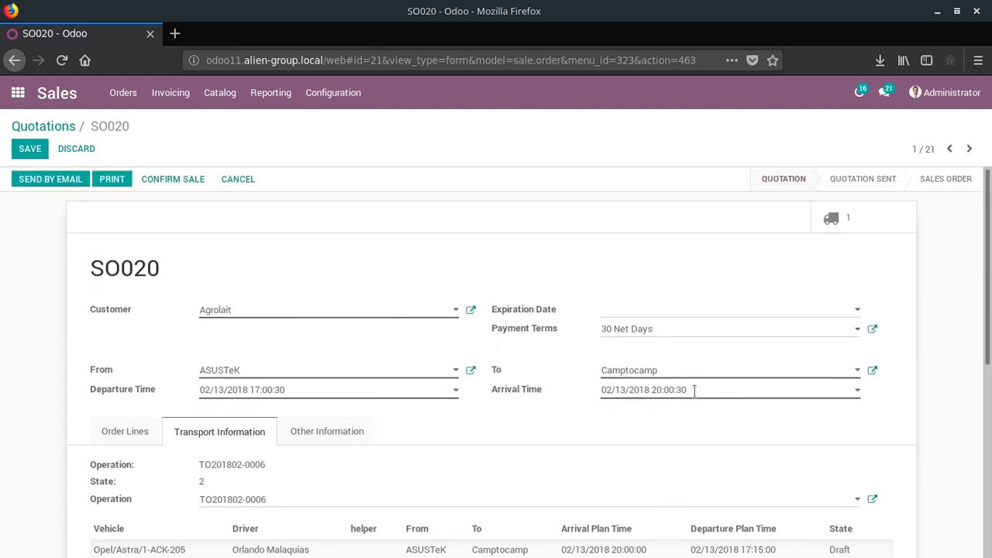
click(846, 221)
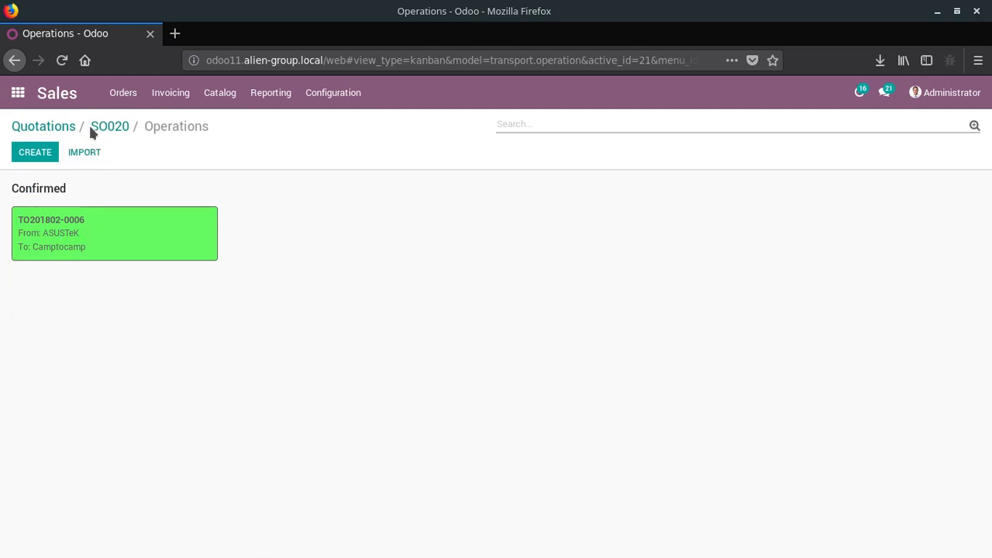
- Return to the quotations list and create a new quotation for the customer China Export
click(45, 127)
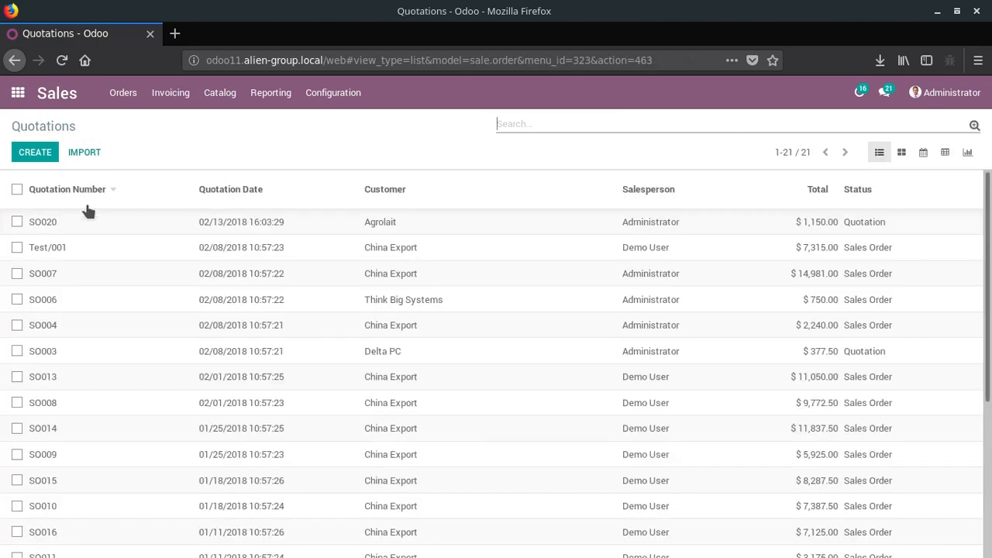
click(37, 154)
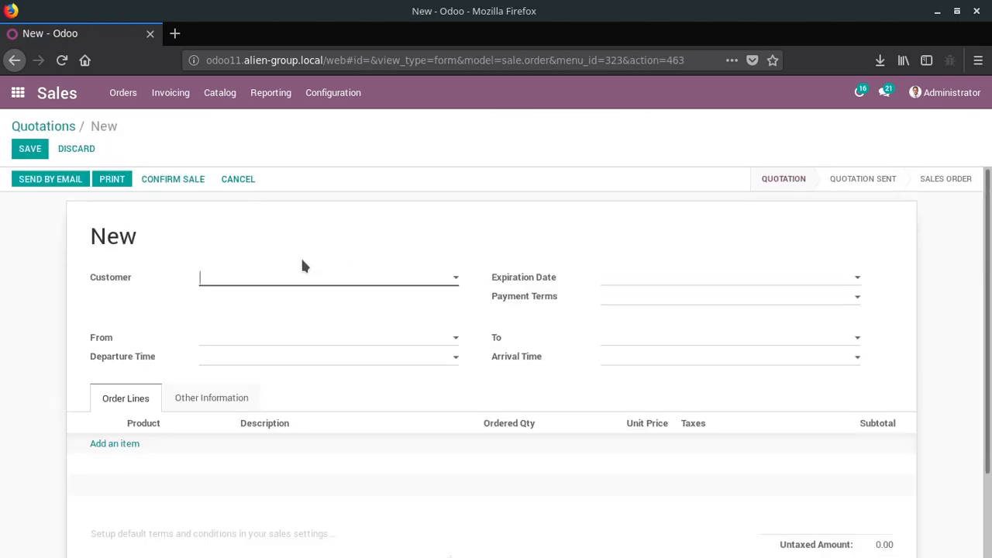
text(Chin)
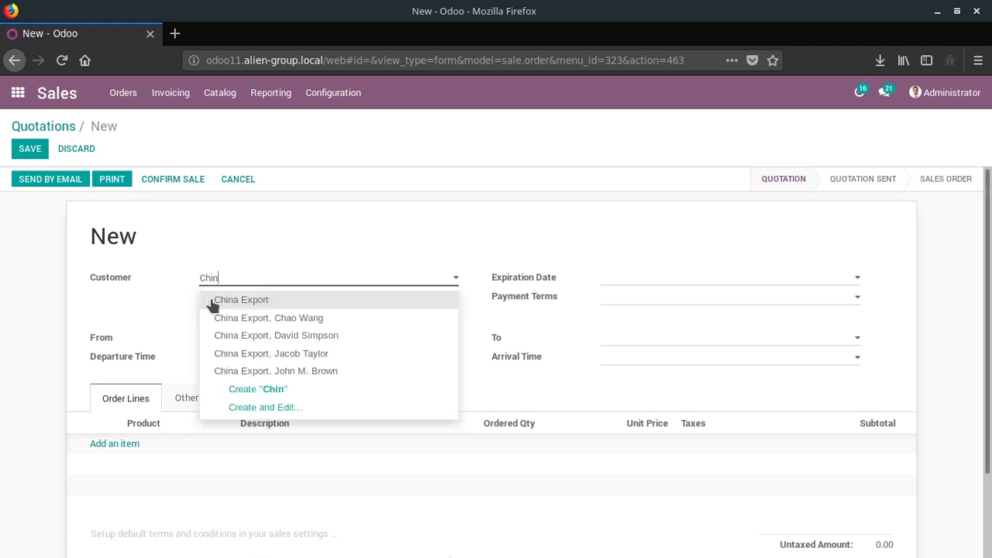
click(233, 301)
- Set the new quotation's transport route from Agrolait to ASUSTeK
click(240, 334)
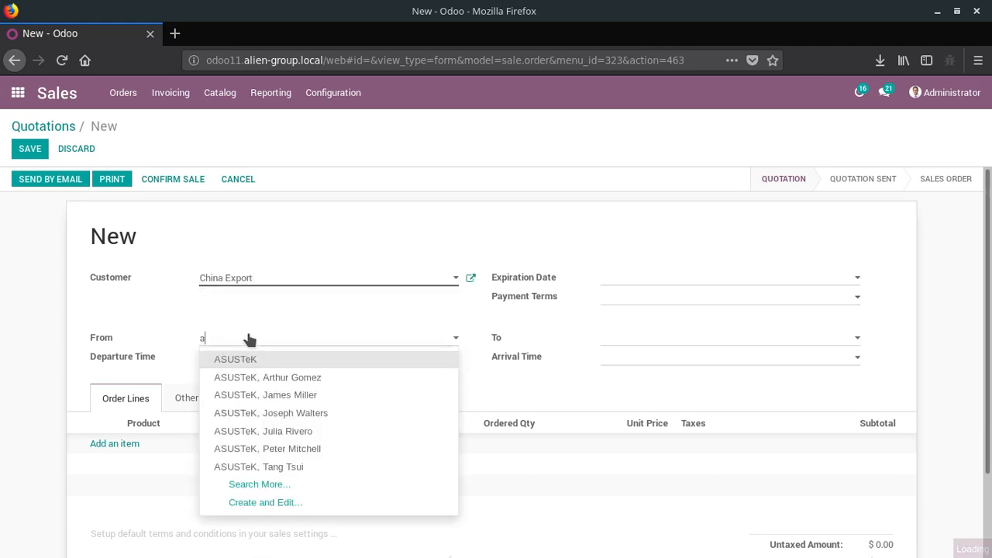
text(ag)
click(243, 357)
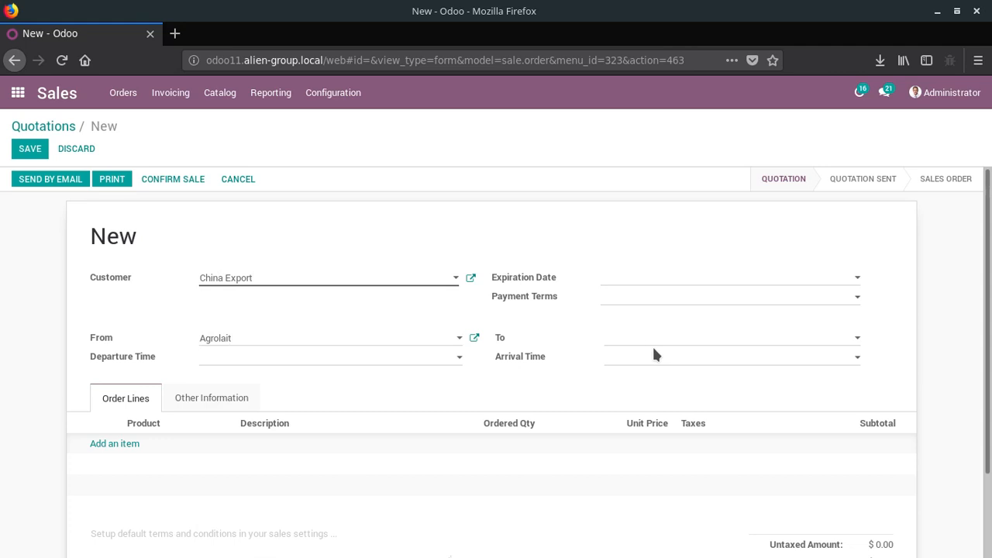
click(652, 344)
text(as)
click(649, 355)
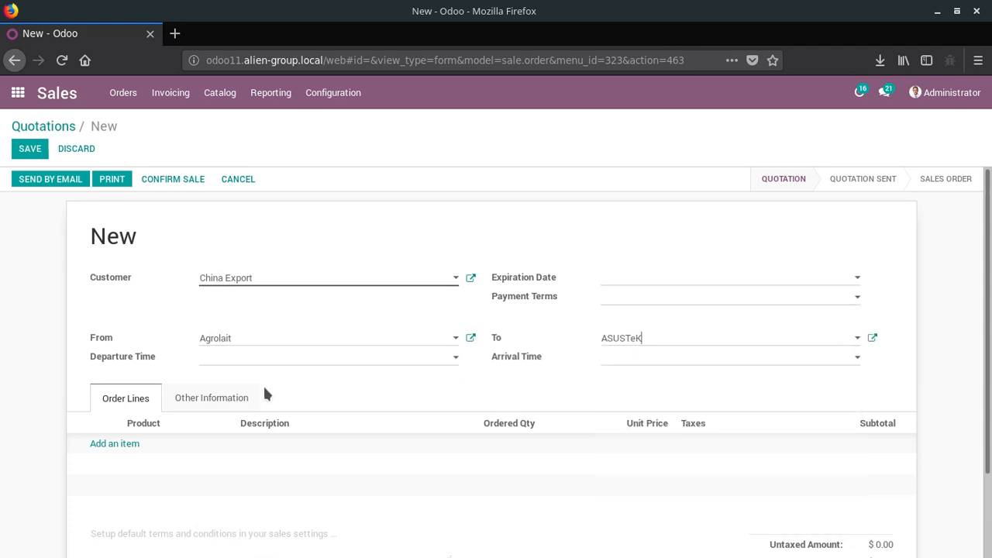
- Set the quotation's departure time to 02/15/2018 00:50:00
click(243, 360)
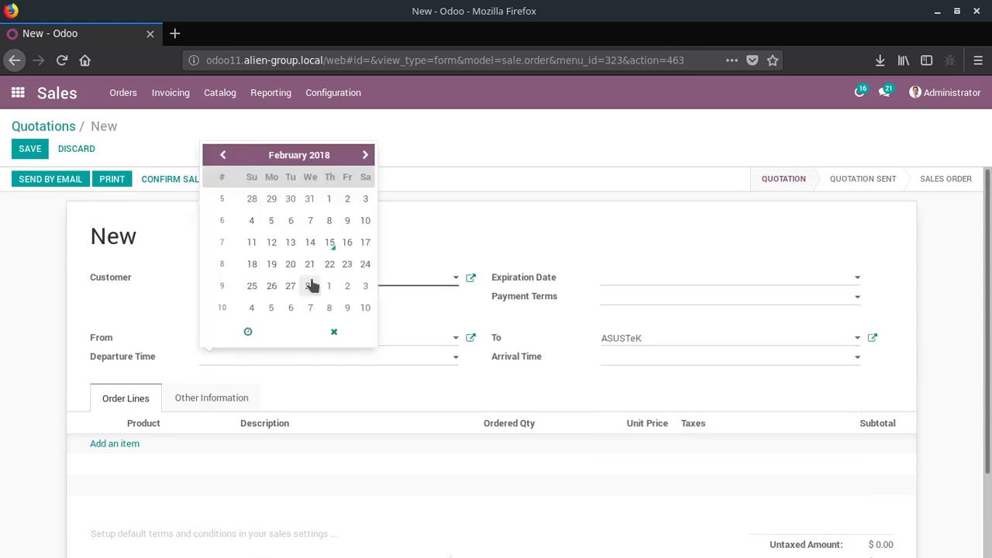
click(329, 240)
click(246, 334)
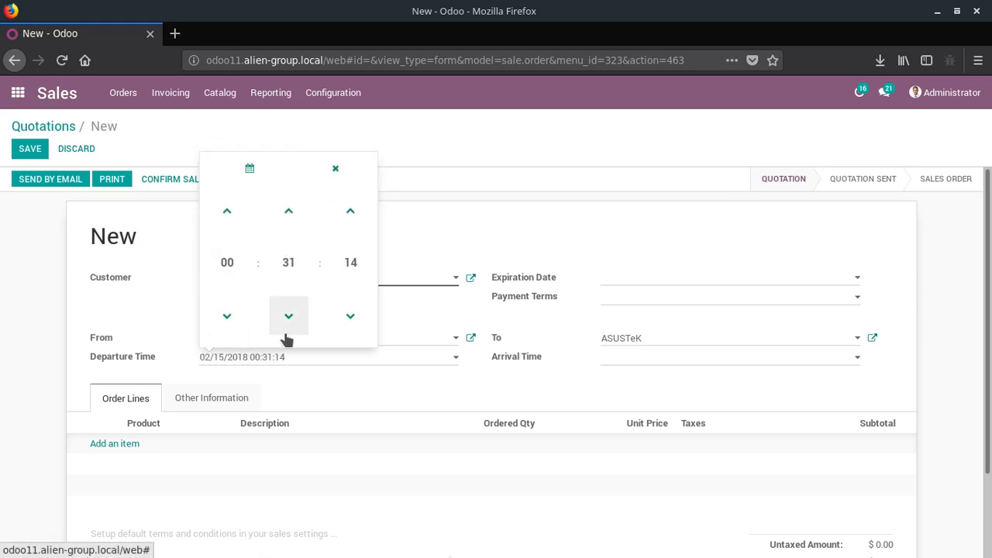
click(293, 265)
click(306, 275)
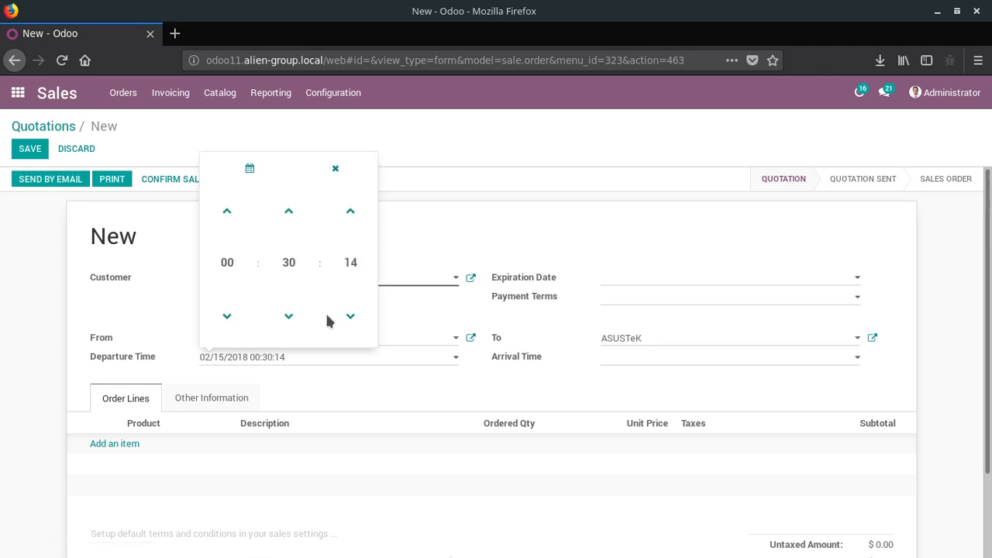
click(287, 263)
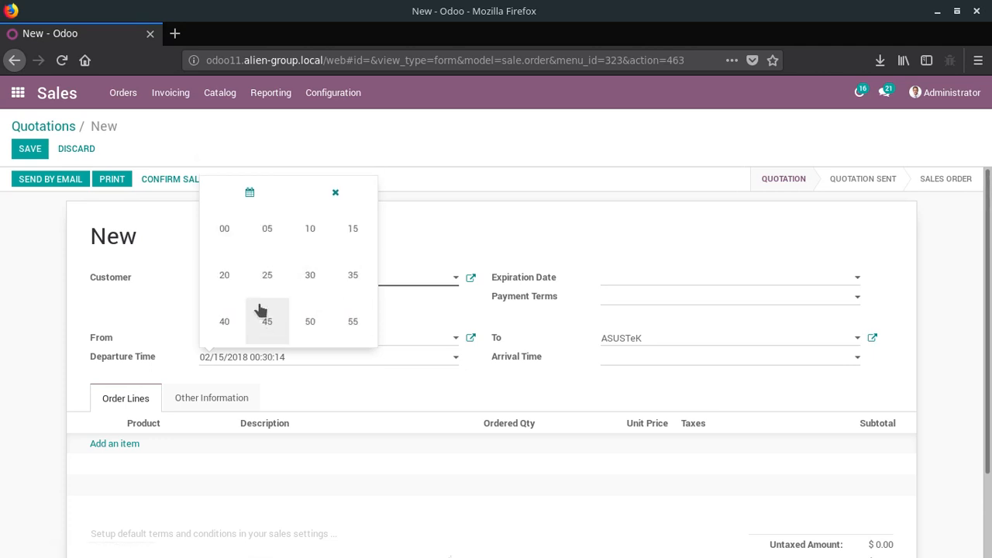
click(307, 318)
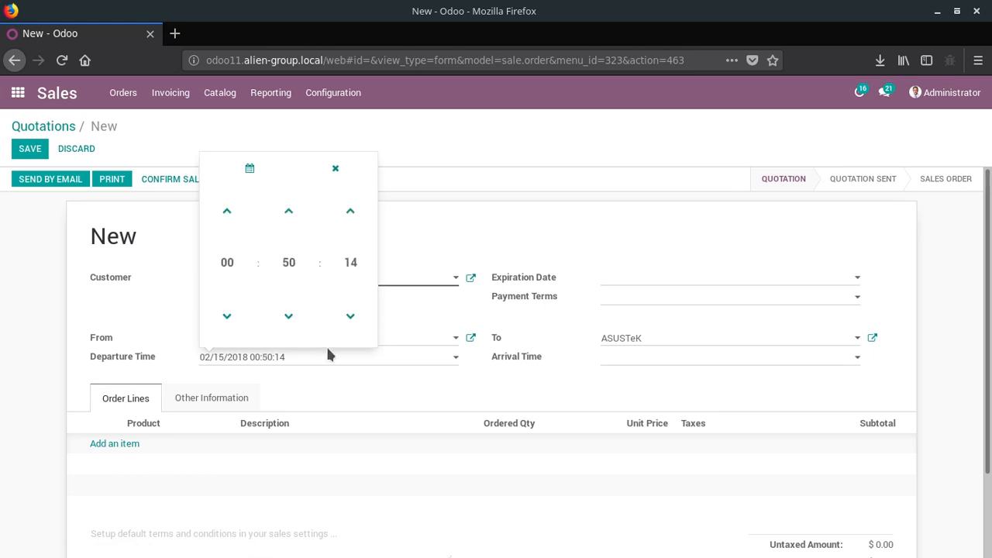
click(344, 279)
click(224, 231)
click(355, 383)
- Set the quotation's arrival time to 02/16/2018 08:00:00
click(682, 357)
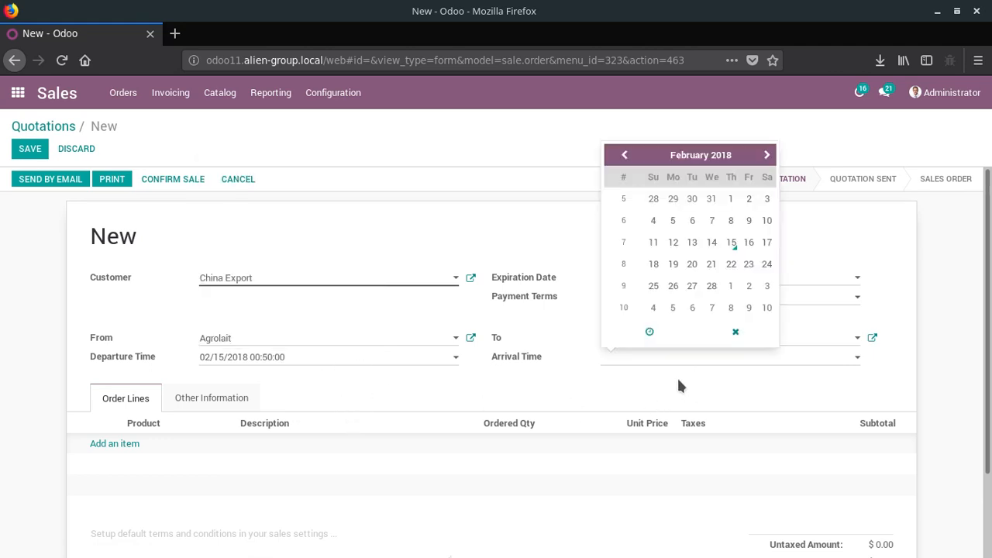
click(748, 242)
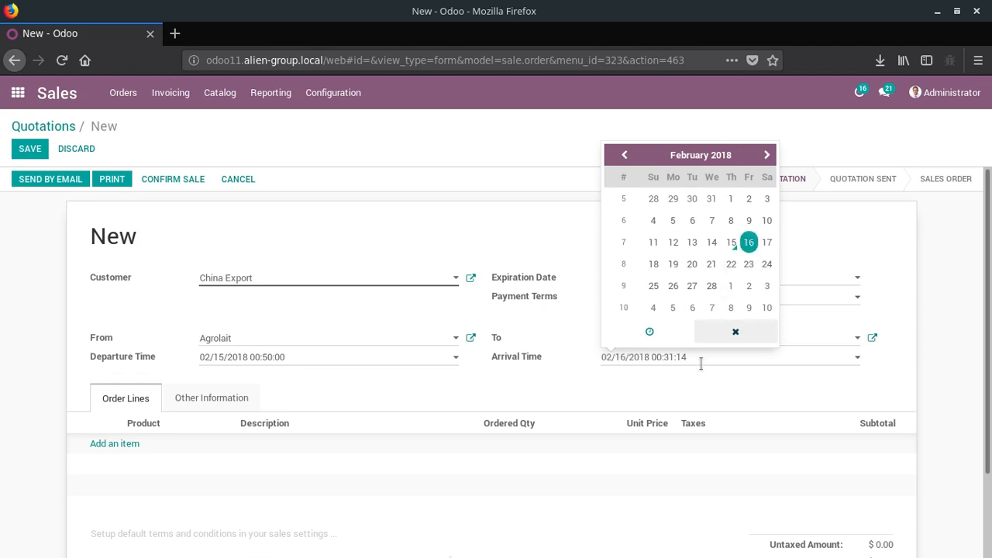
click(650, 334)
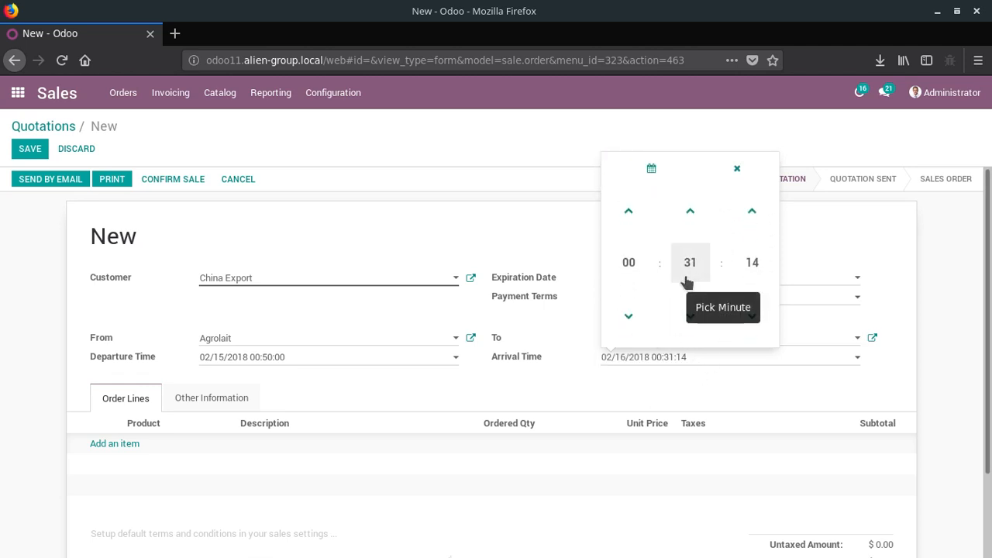
click(625, 262)
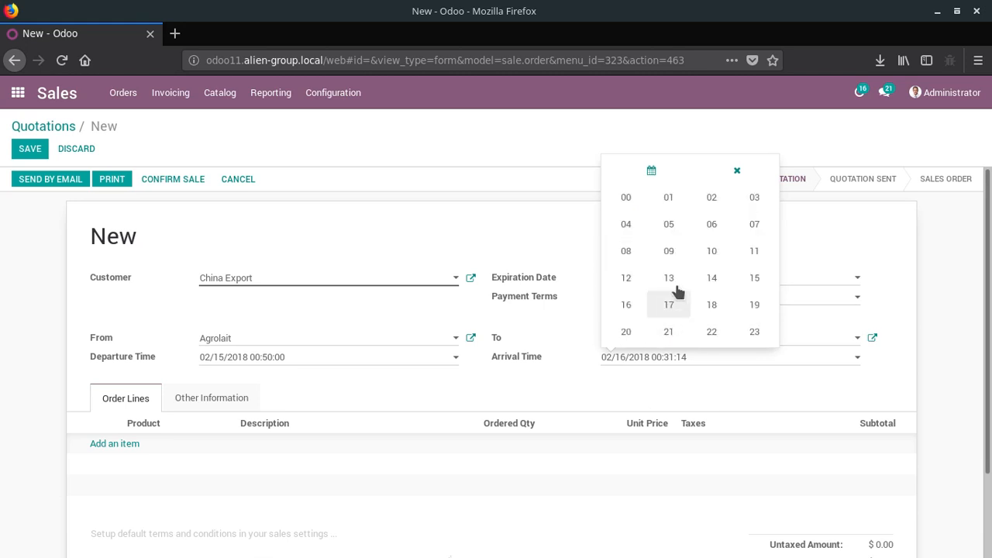
click(626, 250)
click(687, 261)
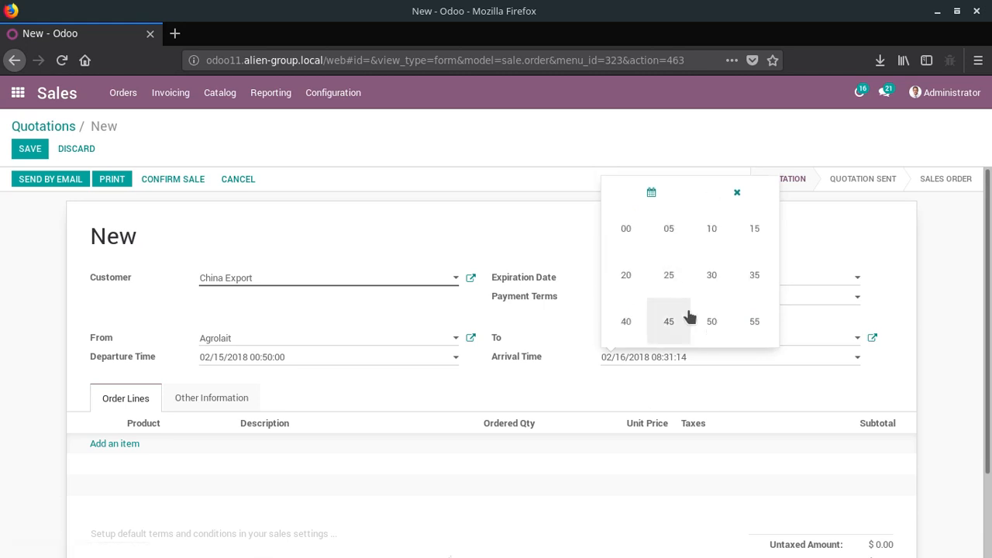
click(631, 231)
click(746, 267)
click(629, 229)
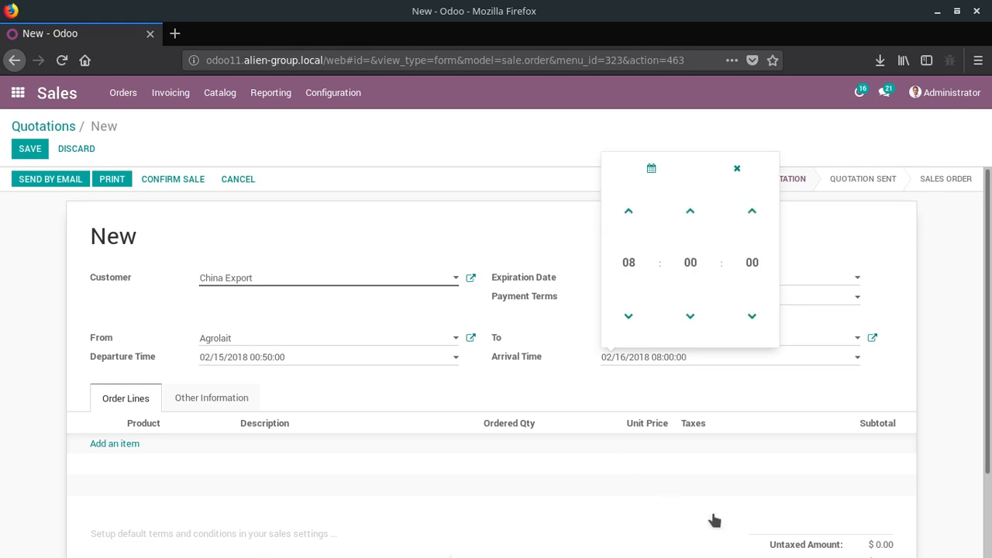
click(918, 380)
- Add an order line for the product Containers 20 ft and save the quotation
scroll(918, 380, down, 1)
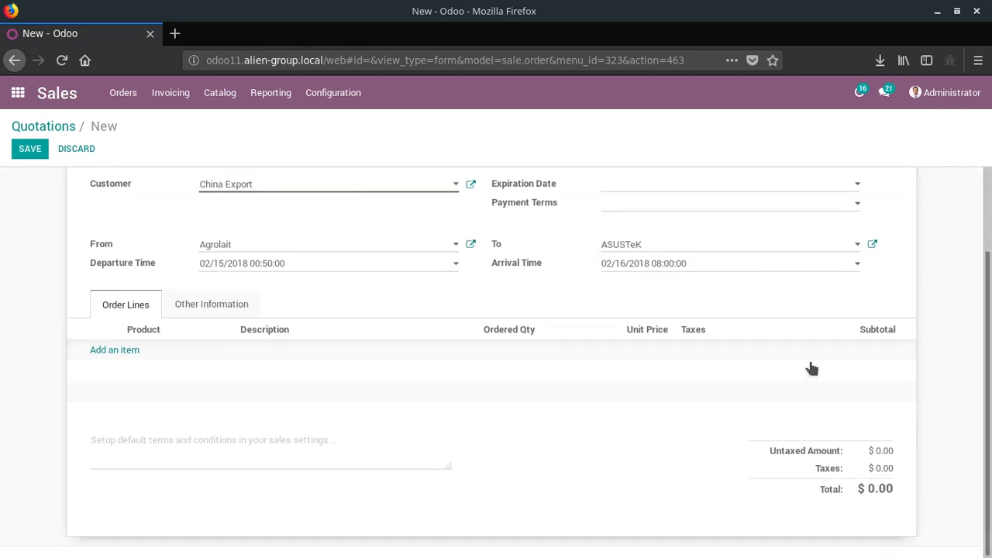
click(117, 350)
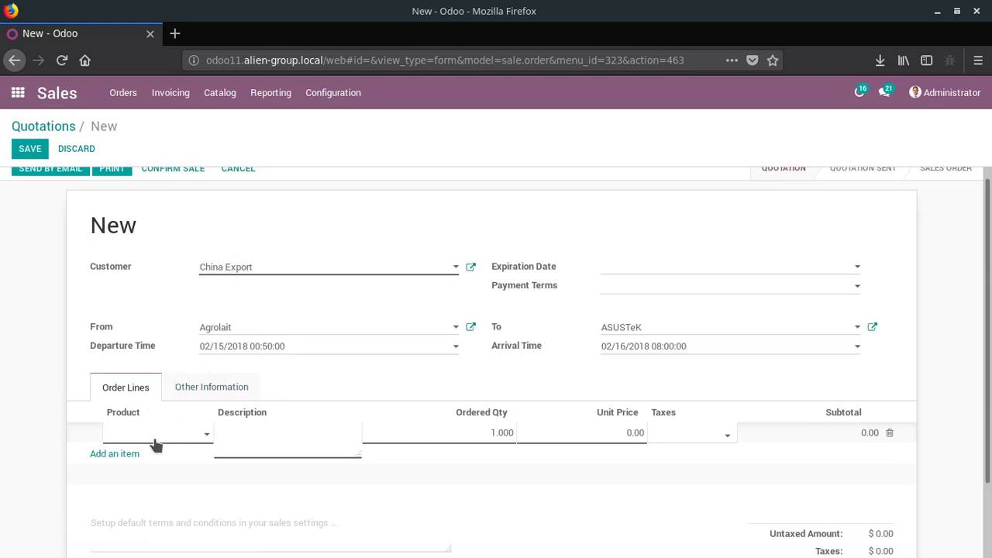
text(cont)
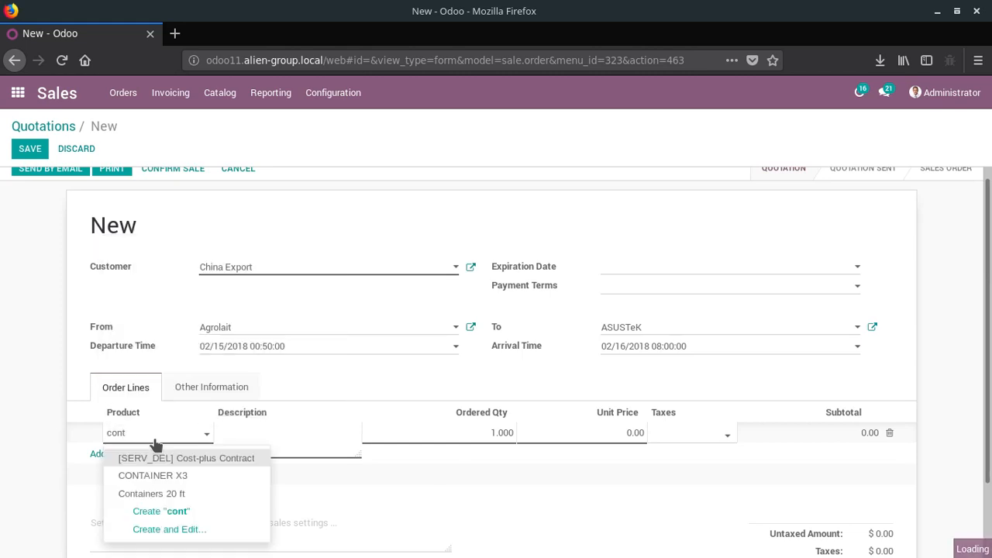
click(196, 492)
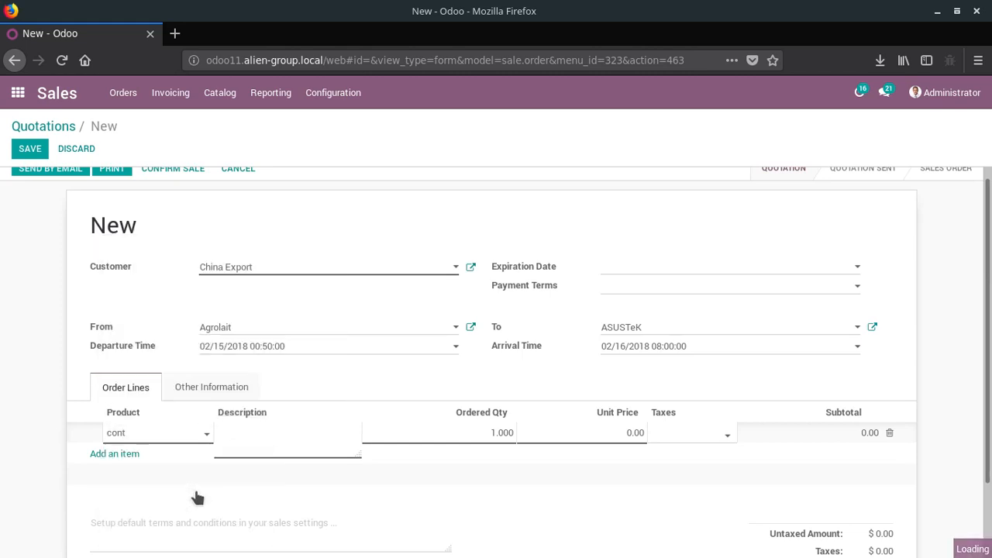
click(935, 450)
scroll(934, 448, down, 2)
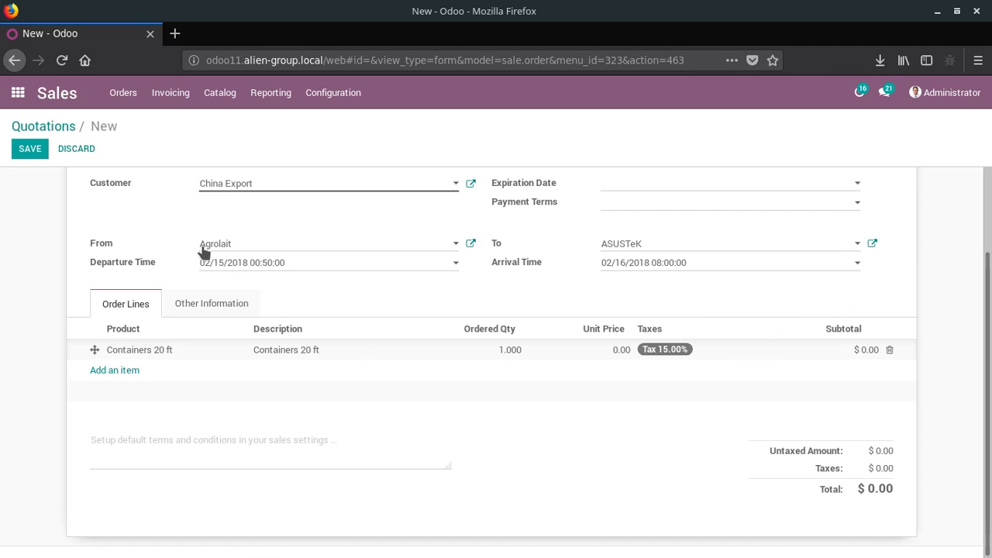
click(45, 155)
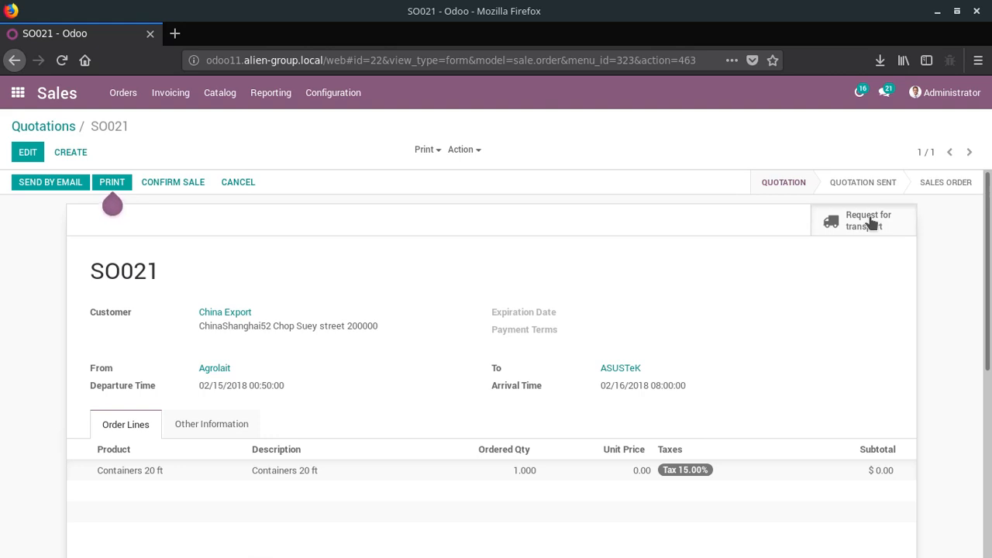
- Request transport for the saved quotation and open its linked transport operations
click(871, 224)
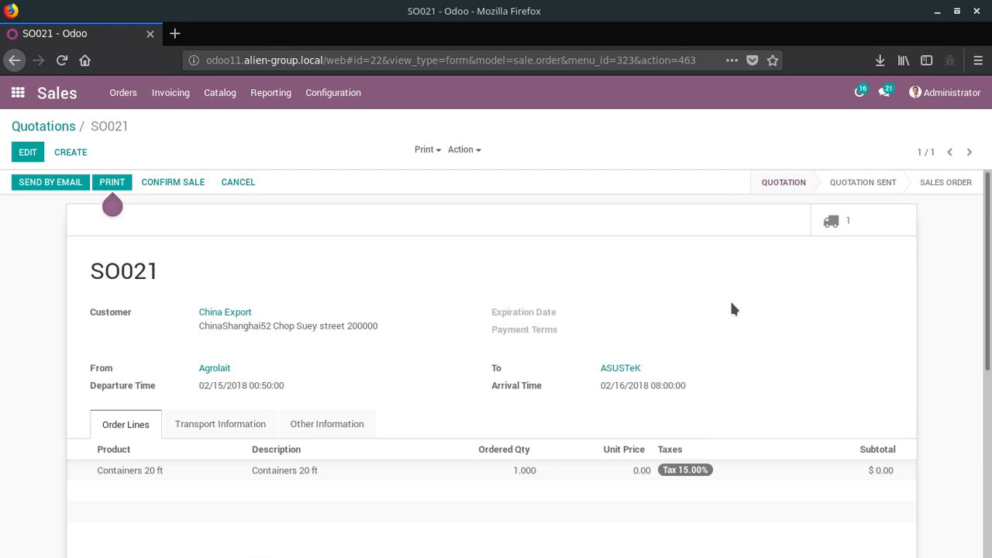
click(847, 225)
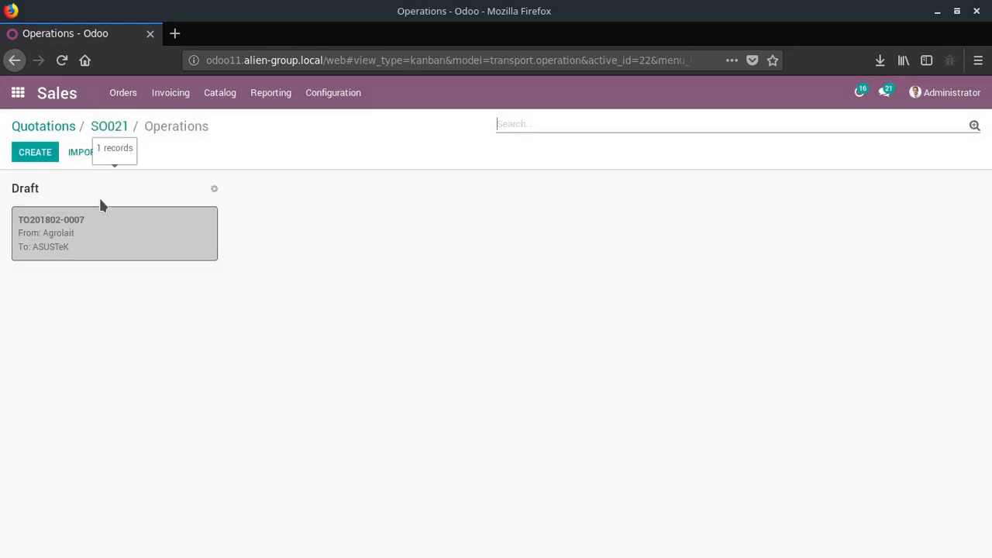
- Switch to the Transport Operation app and open the draft Agrolait to ASUSTeK operation for editing
click(24, 101)
click(547, 275)
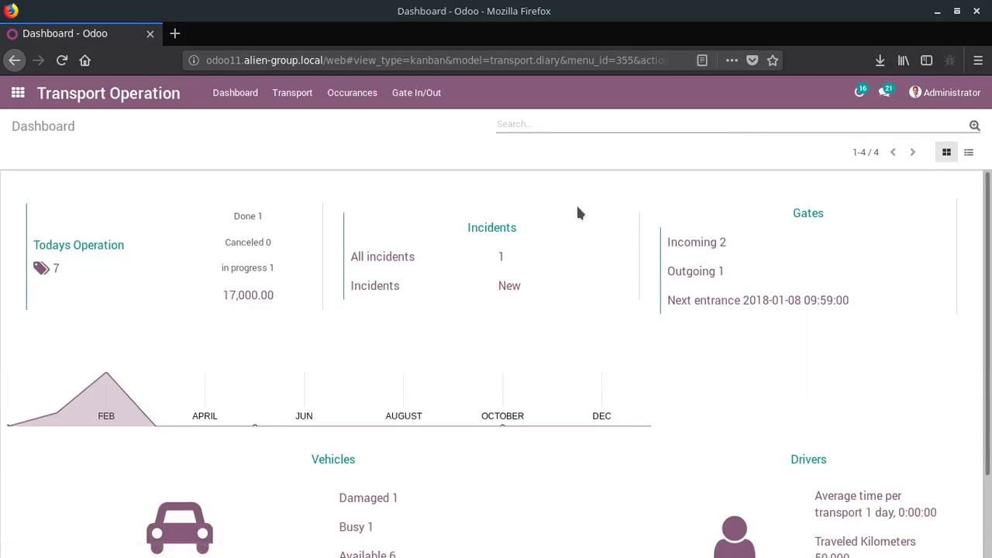
click(285, 93)
click(299, 126)
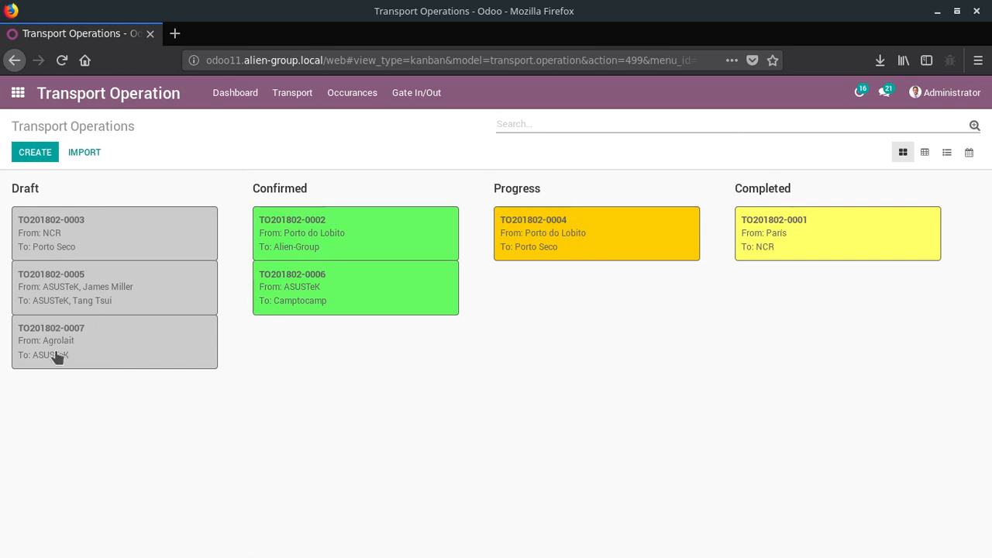
click(132, 348)
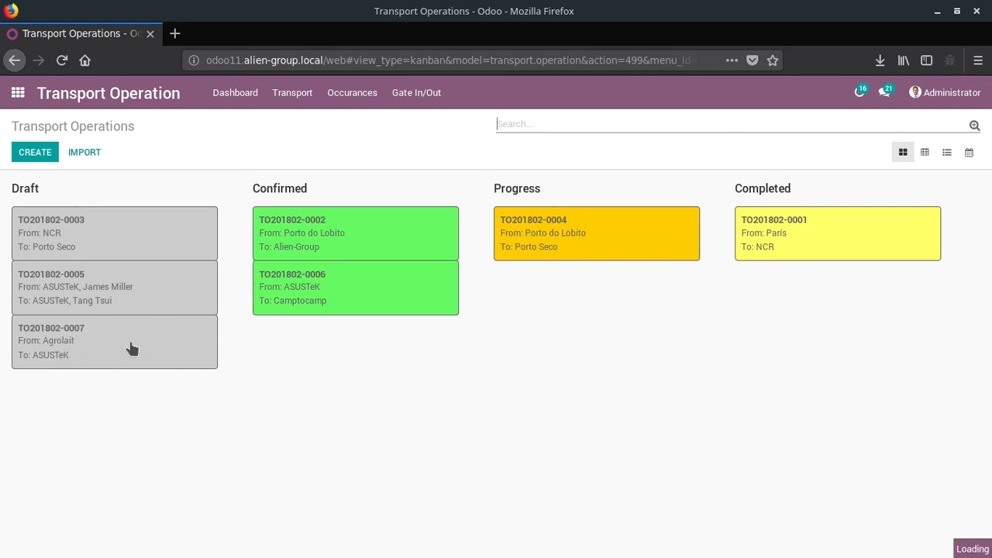
click(28, 149)
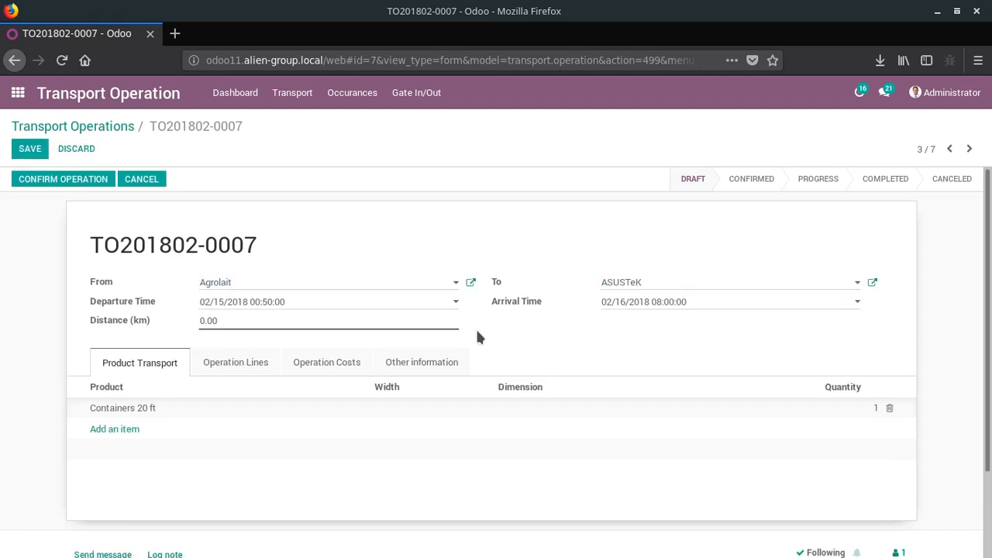
- Start a new operation line on the transport operation with the vehicle Bmw/Serie 1/1-BMW-001
scroll(475, 327, down, 2)
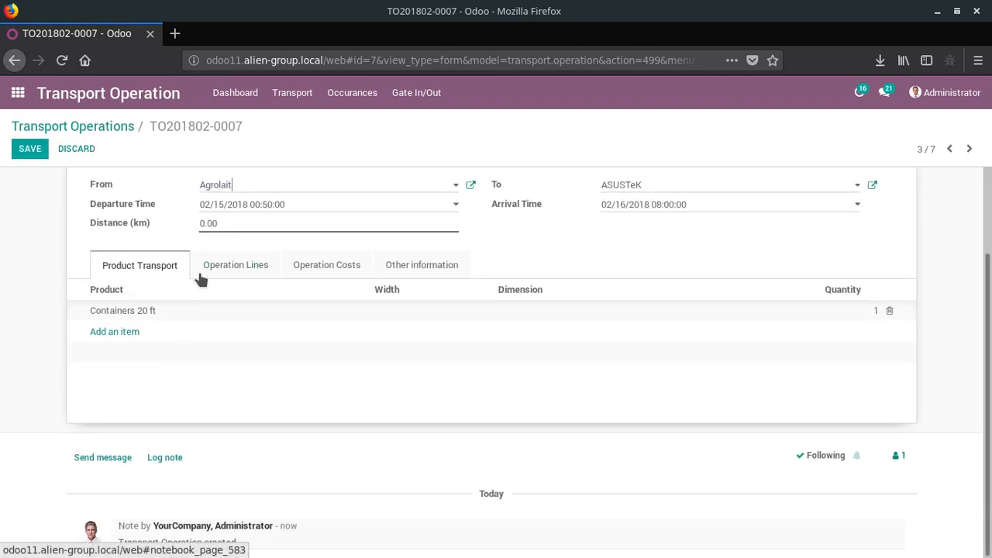
click(234, 271)
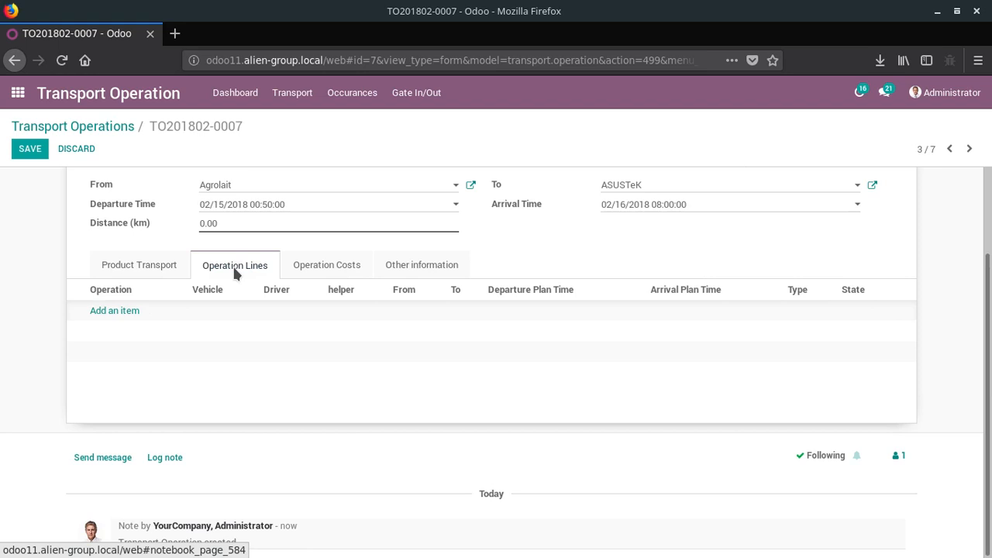
scroll(234, 271, up, 2)
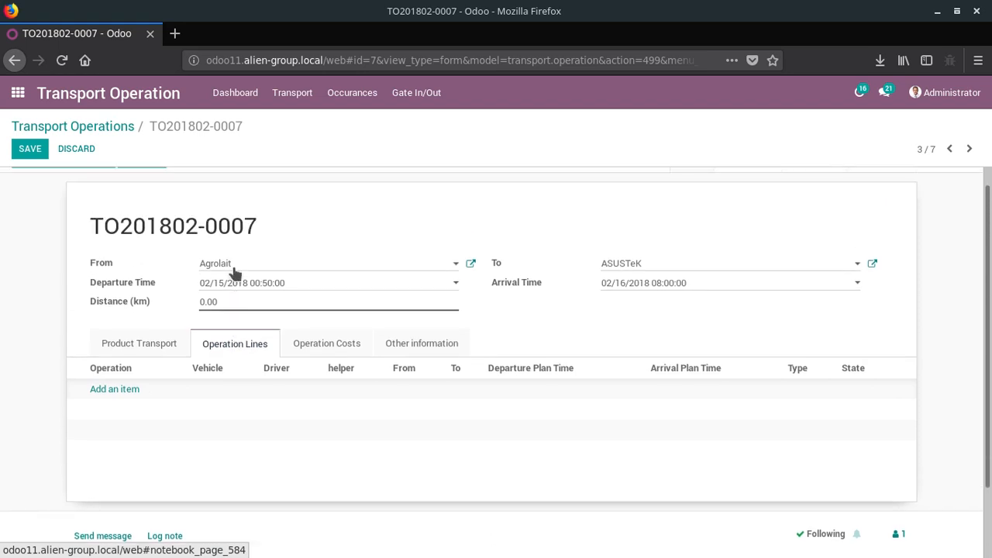
click(128, 394)
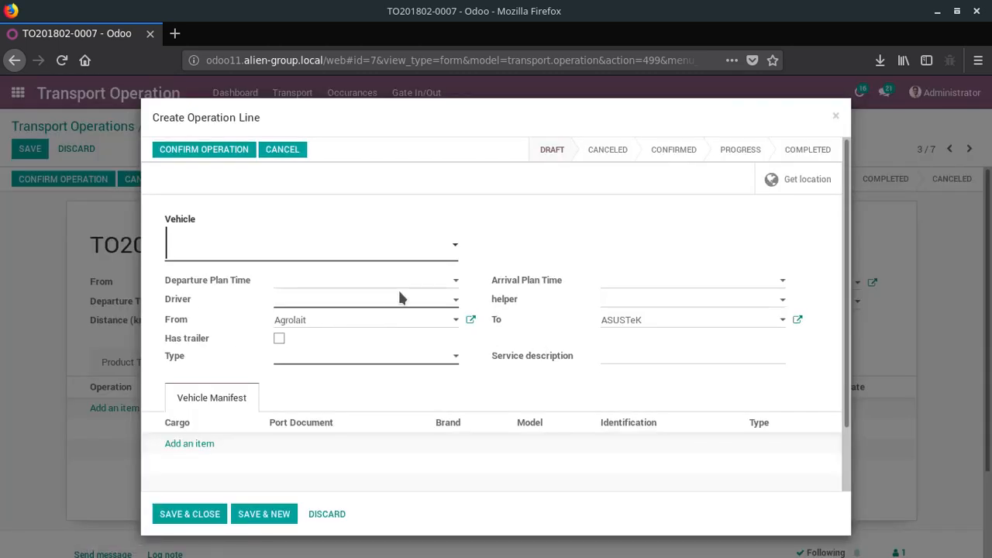
click(455, 246)
click(387, 302)
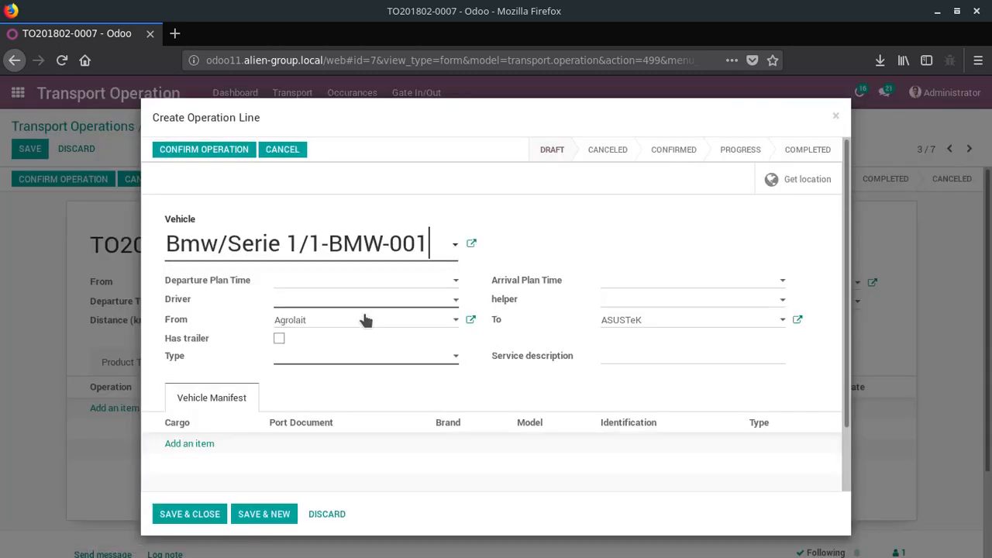
- Set the operation line's planned departure time to 02/15/2018 00:40:54
click(396, 281)
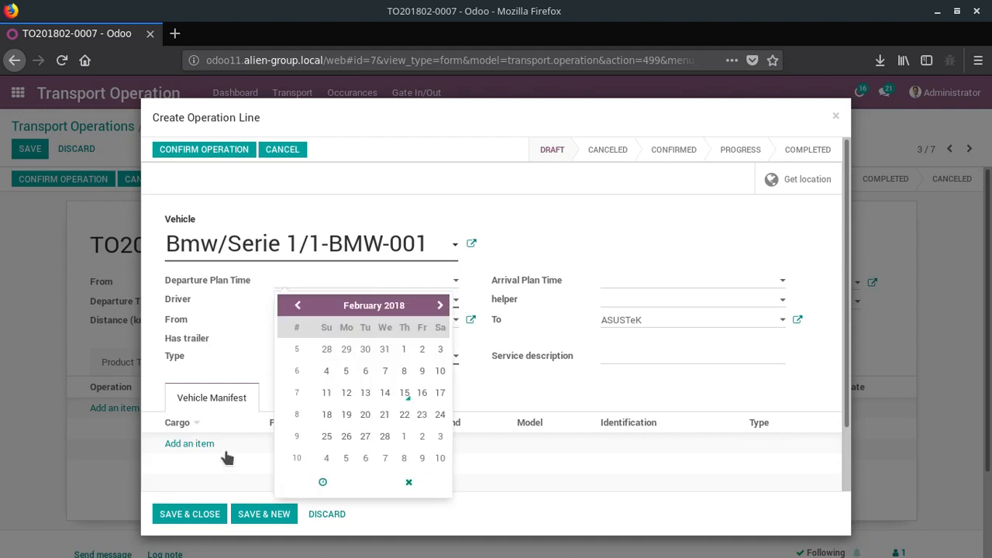
click(405, 393)
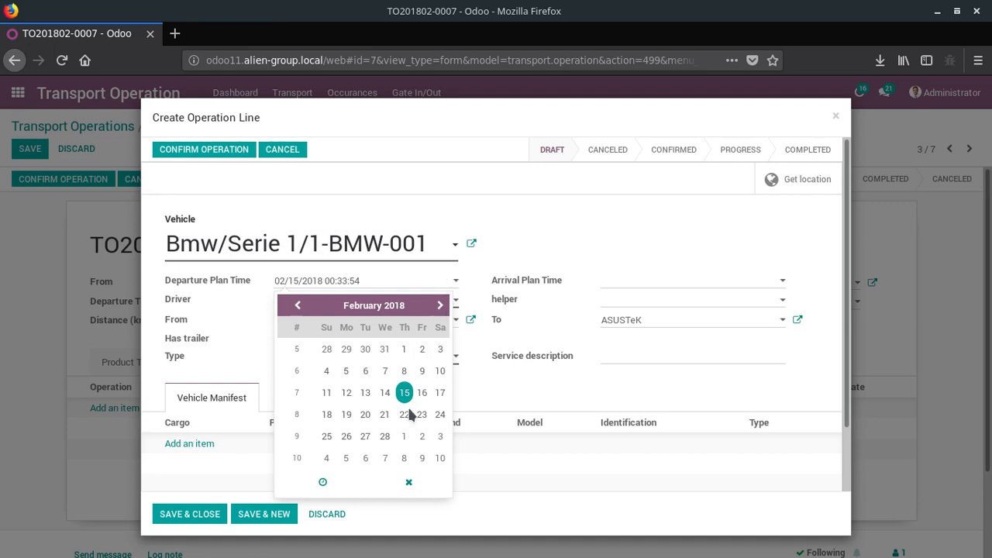
click(344, 488)
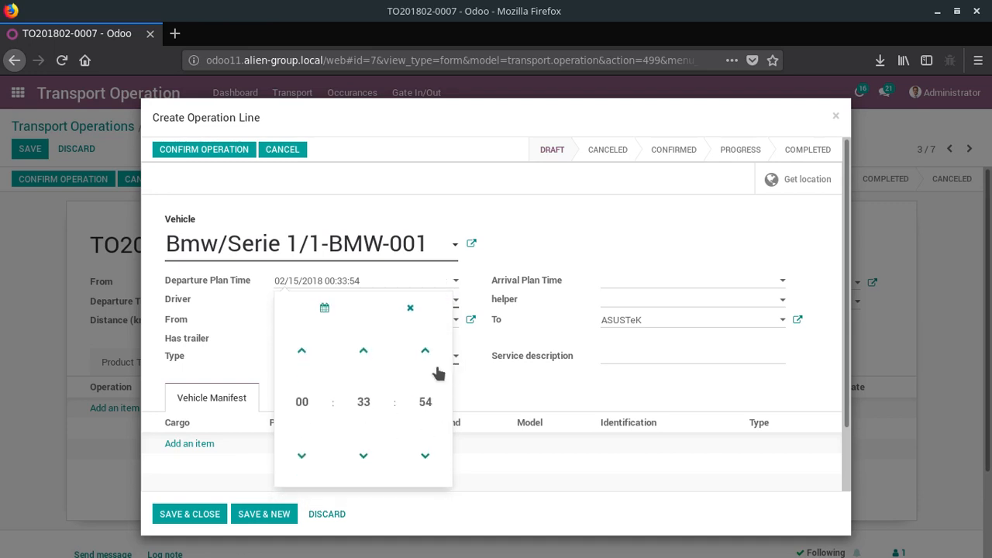
click(363, 403)
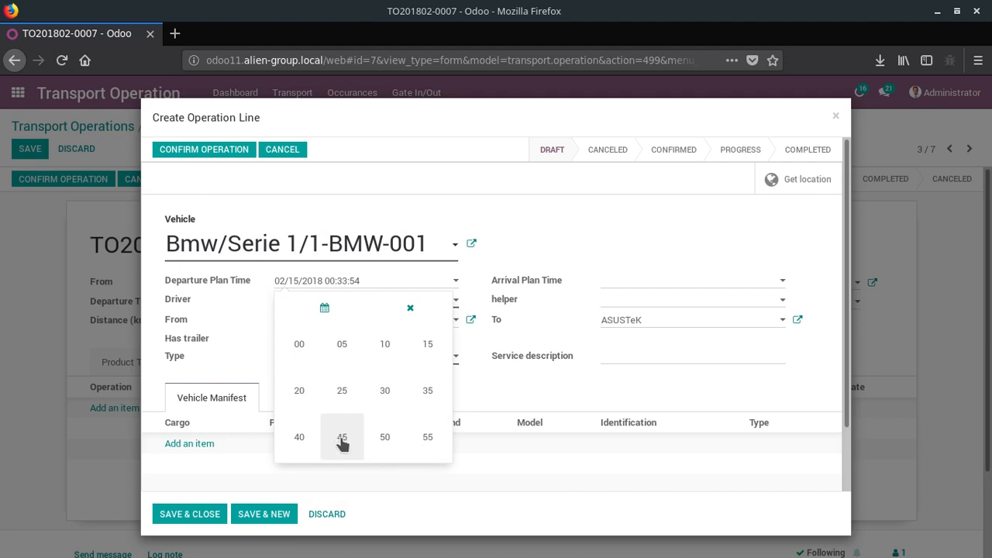
click(310, 442)
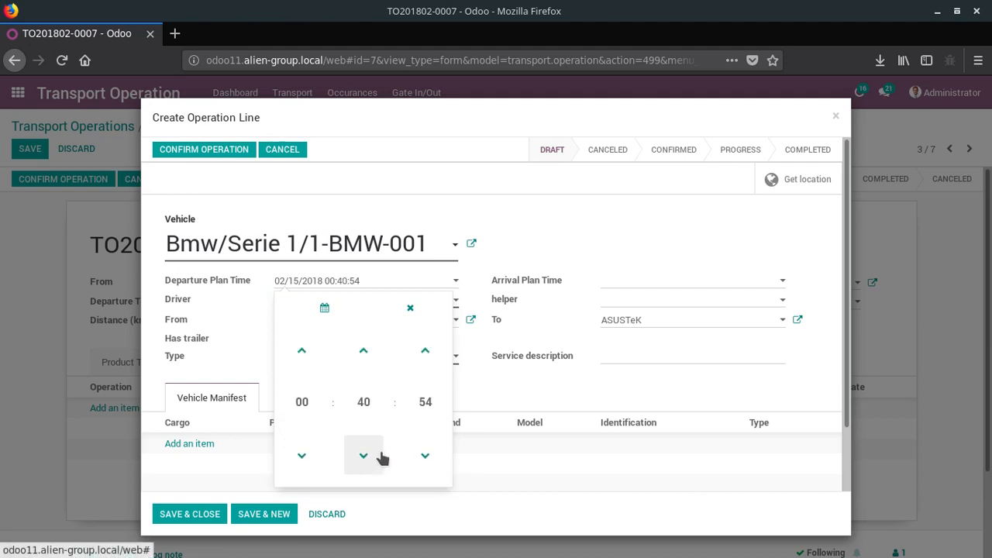
click(518, 379)
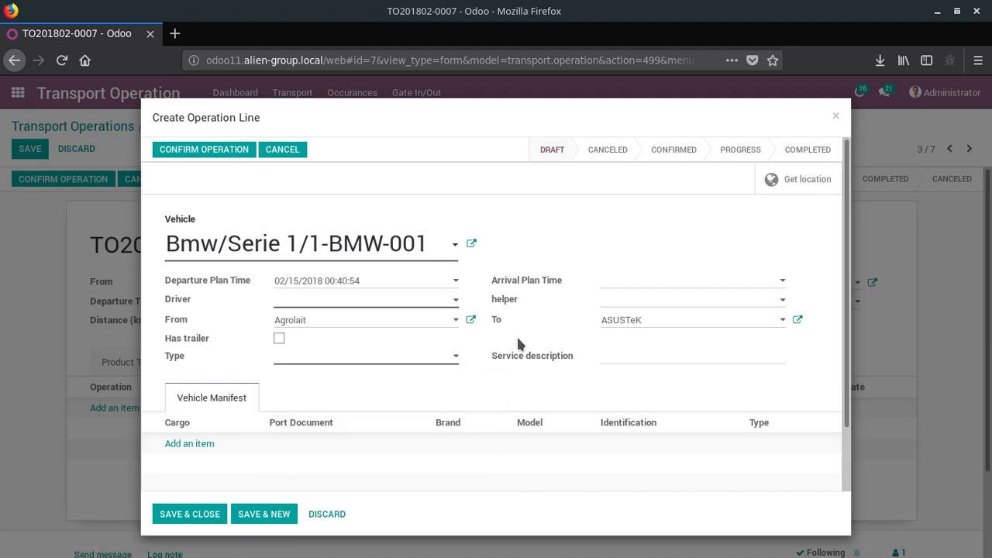
- Try to assign the second and third drivers in the driver list to the operation line
click(452, 302)
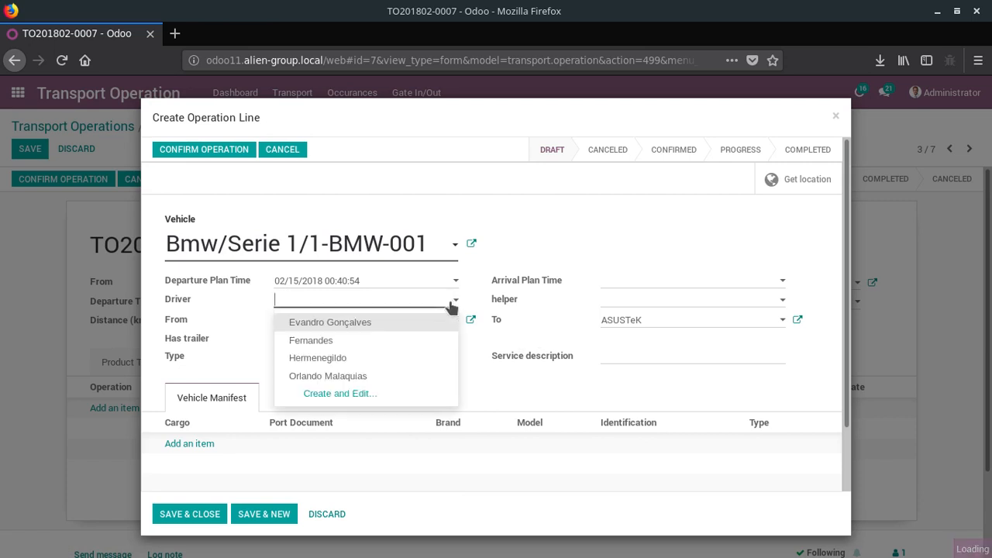
click(372, 342)
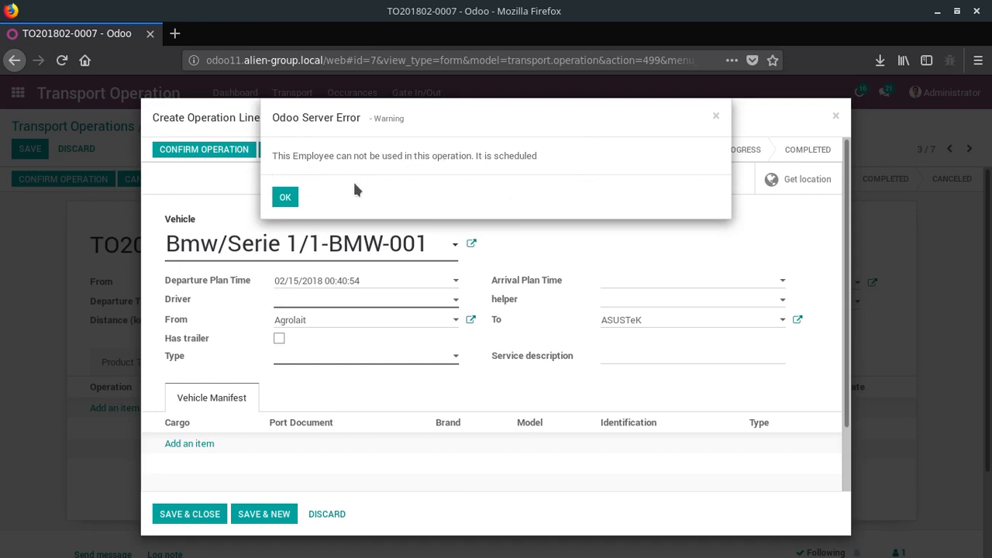
click(285, 197)
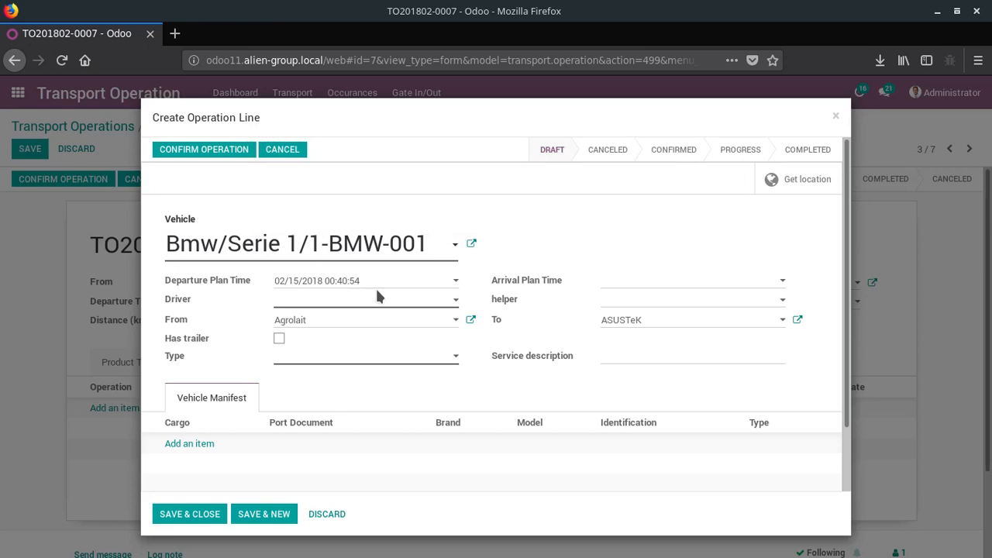
click(455, 307)
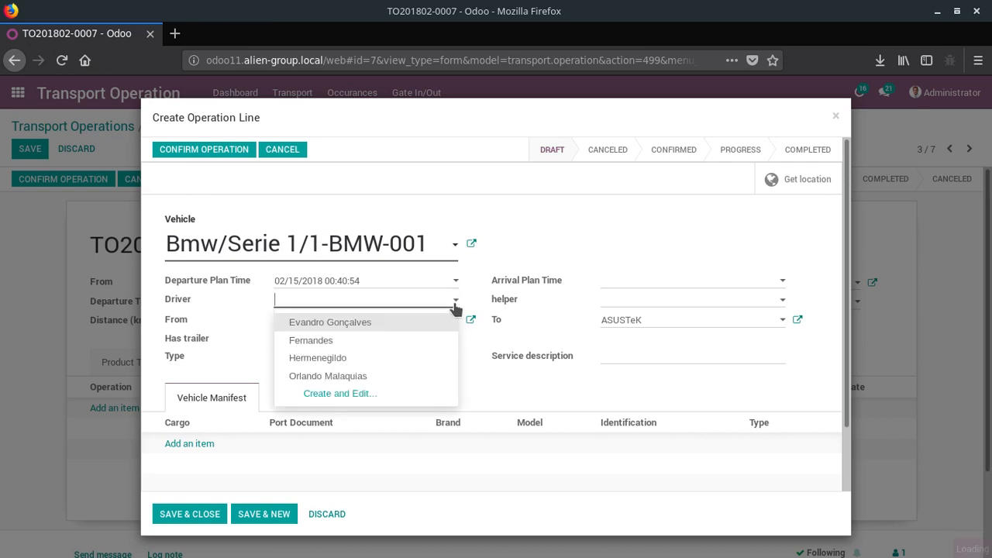
click(415, 358)
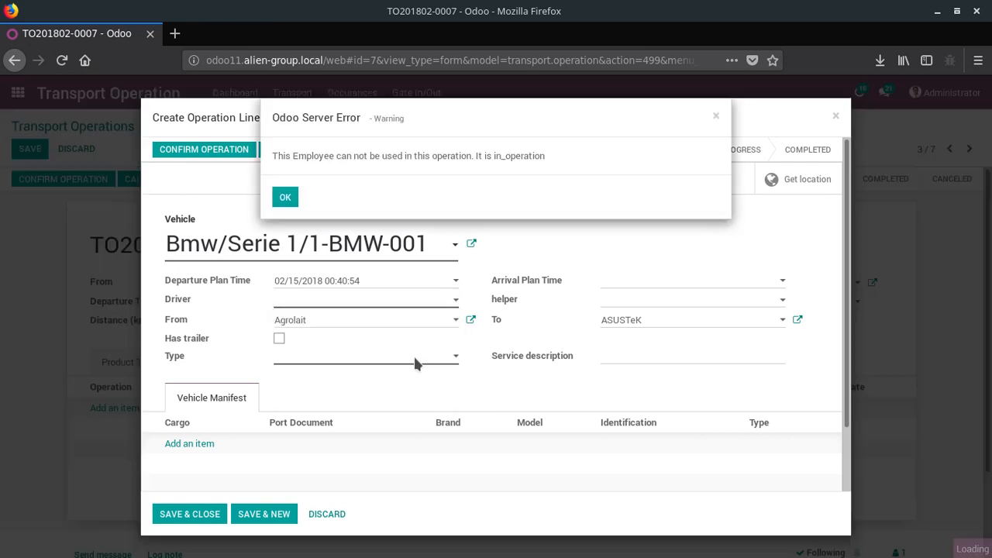
click(285, 199)
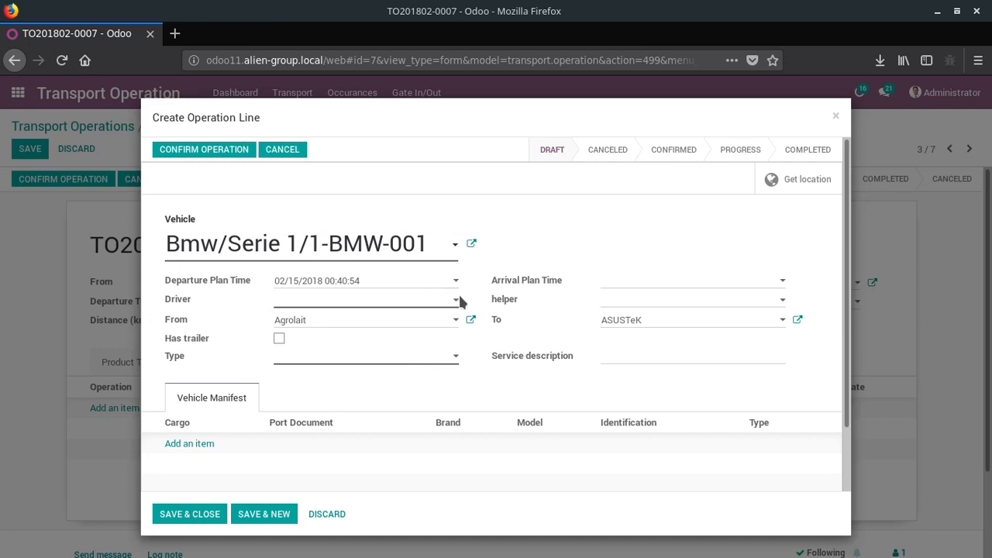
- Assign the fourth driver in the driver list to the Bmw/Serie 1/1-BMW-001 operation line
click(451, 299)
click(383, 377)
drag(383, 375, 471, 389)
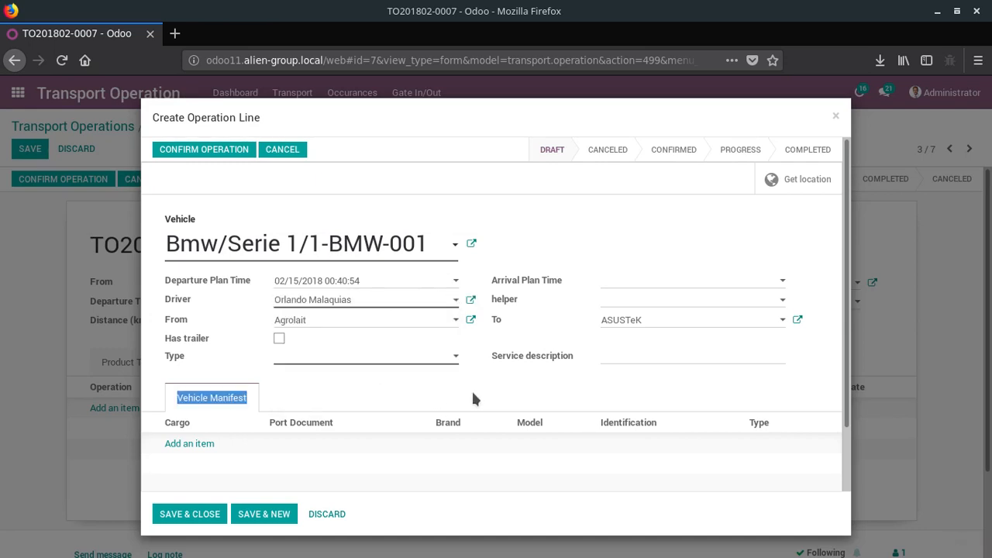
click(781, 282)
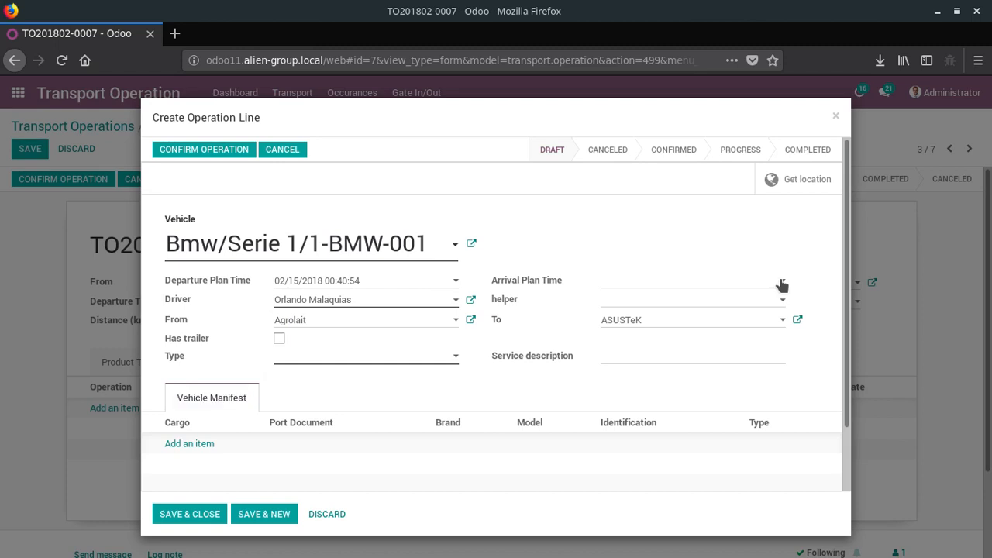
click(707, 279)
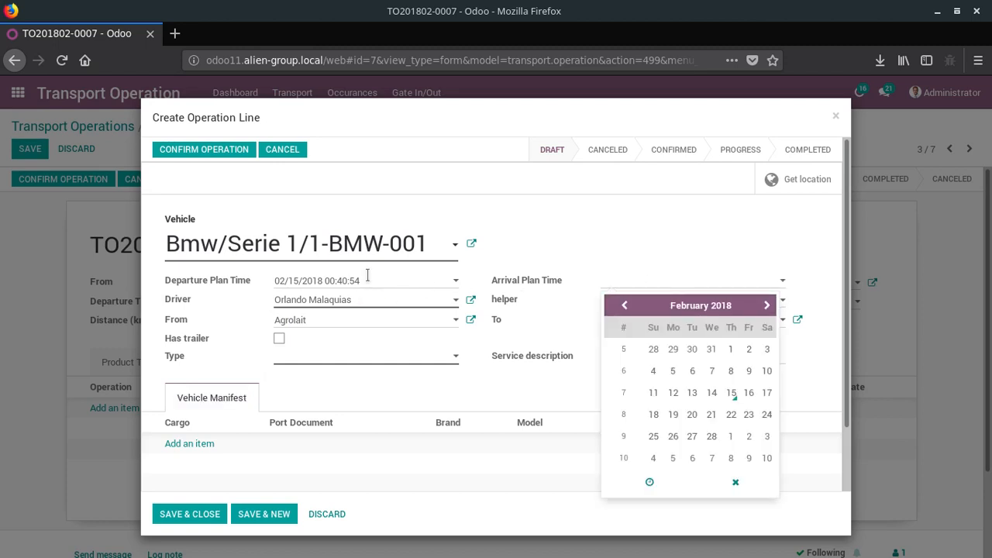
click(427, 281)
click(532, 285)
click(712, 283)
click(361, 280)
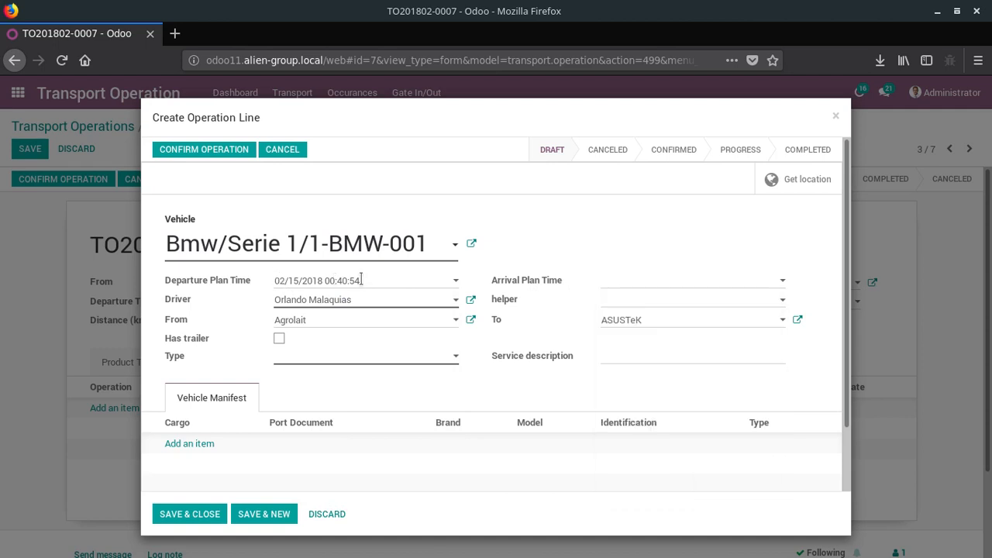
click(577, 336)
- Set the operation line's type to car, then save and close the line
click(200, 519)
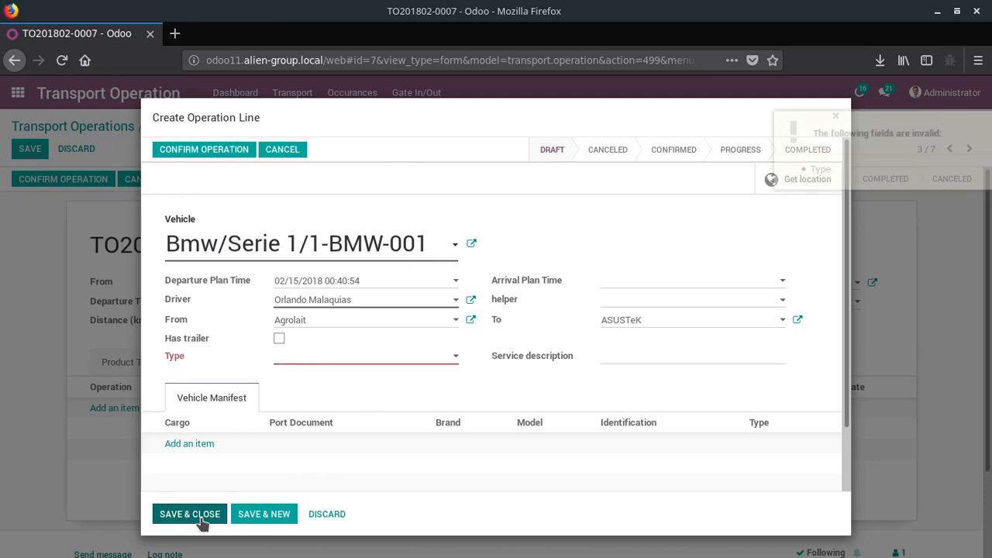
click(378, 363)
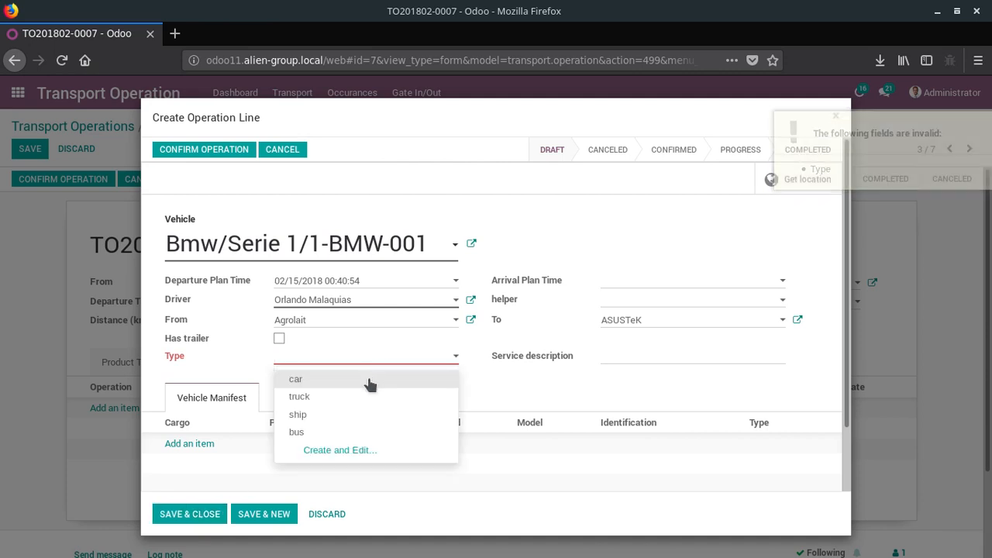
click(366, 380)
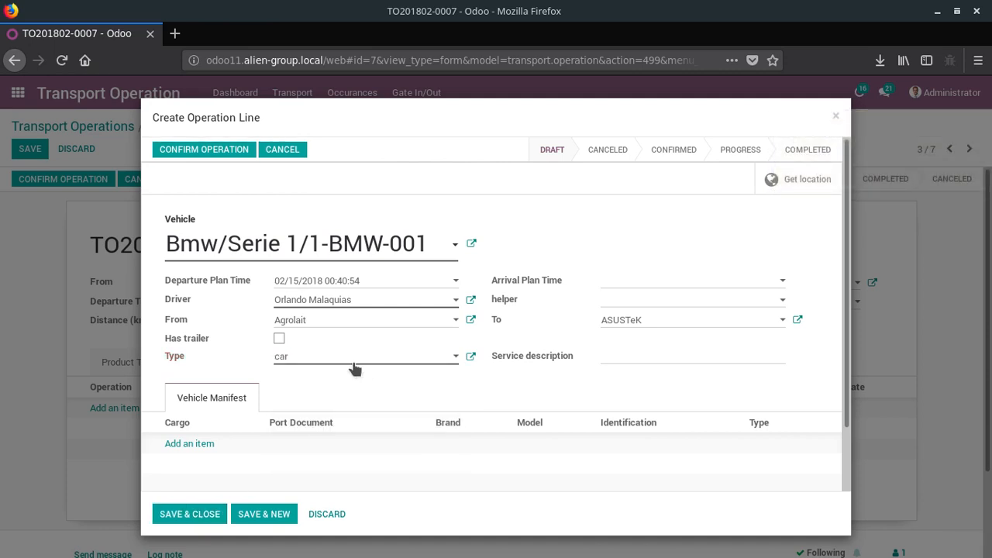
click(305, 359)
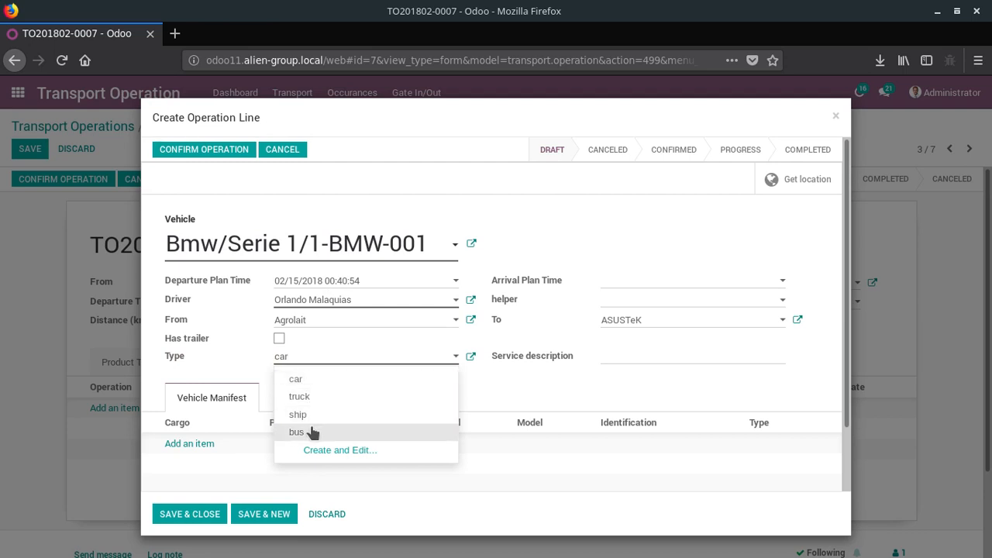
click(213, 515)
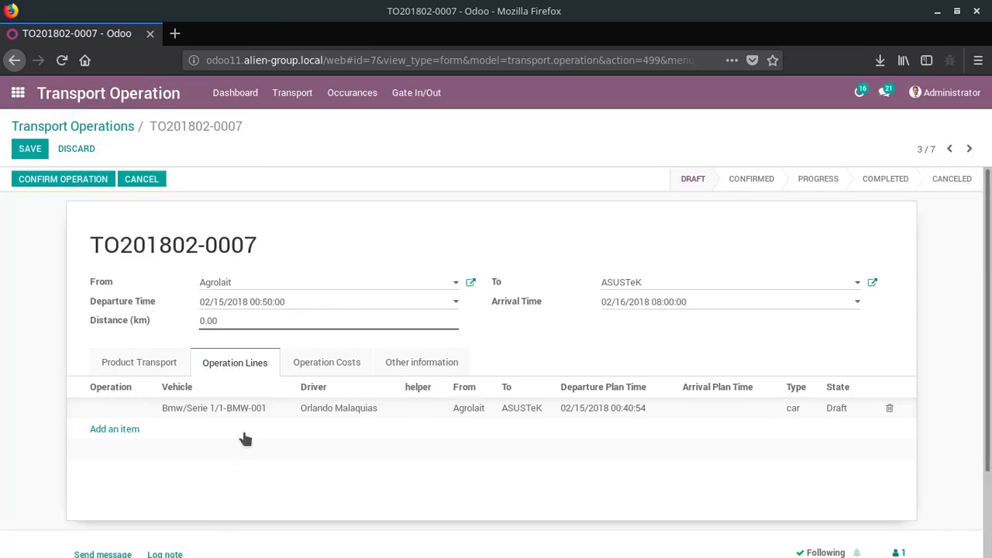
- Check the operation's costs and other information, then save the transport operation
scroll(245, 430, down, 3)
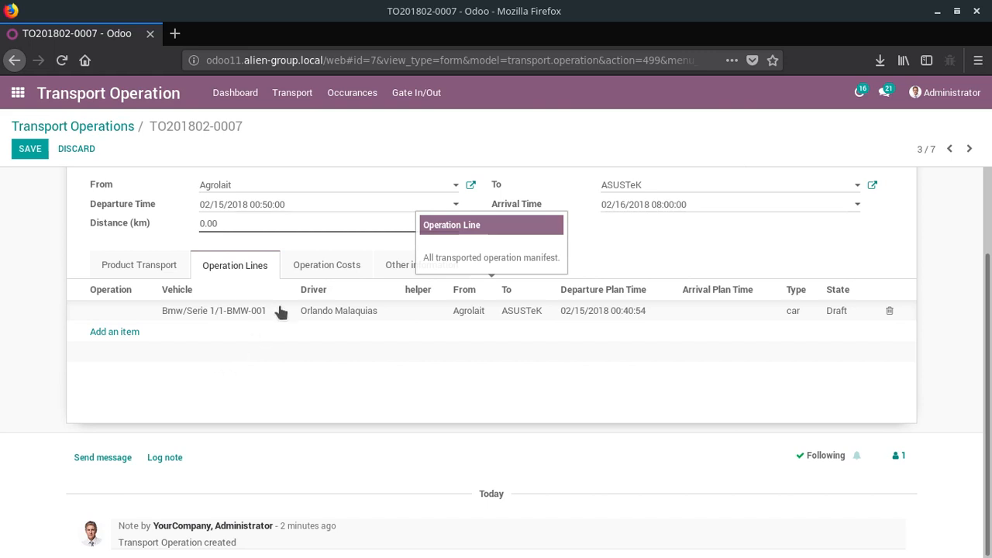
click(322, 270)
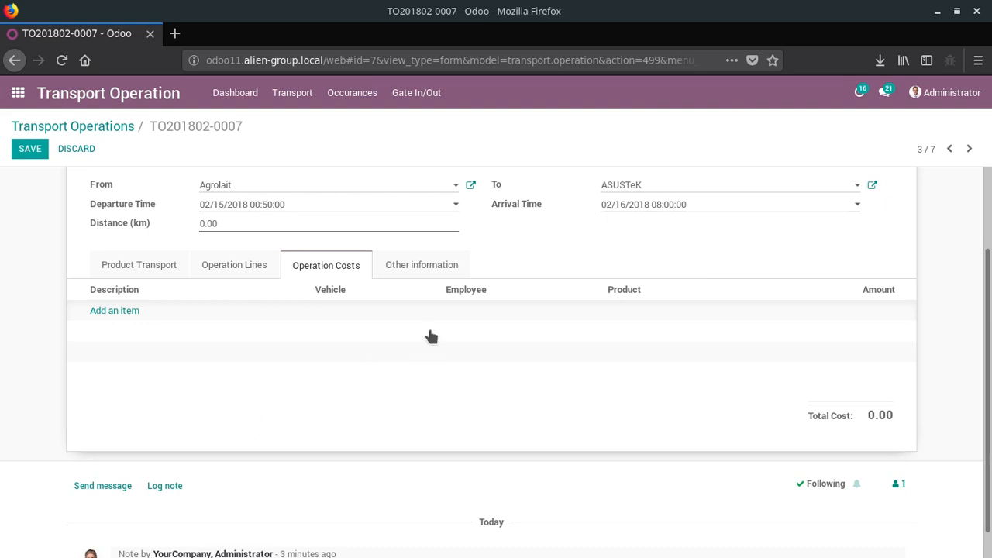
click(439, 272)
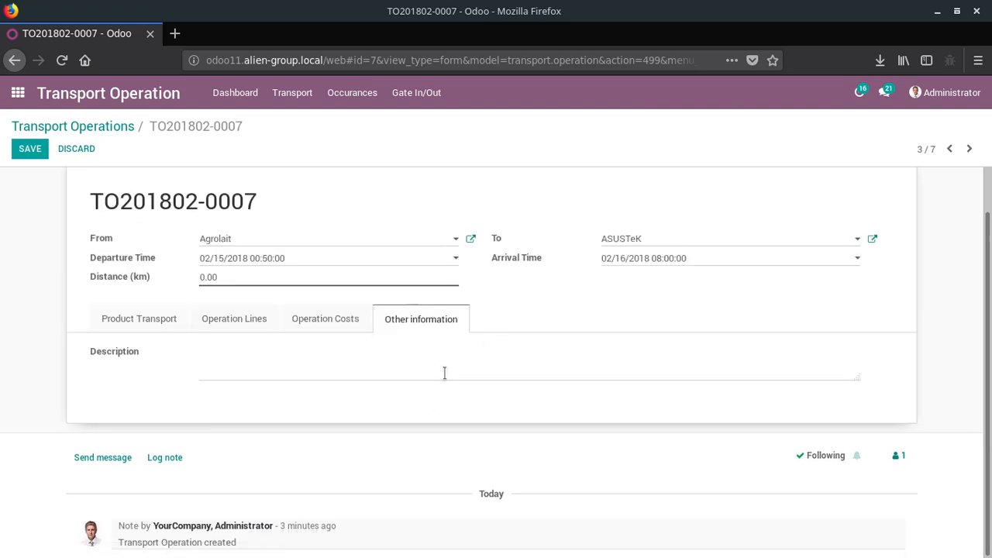
click(31, 154)
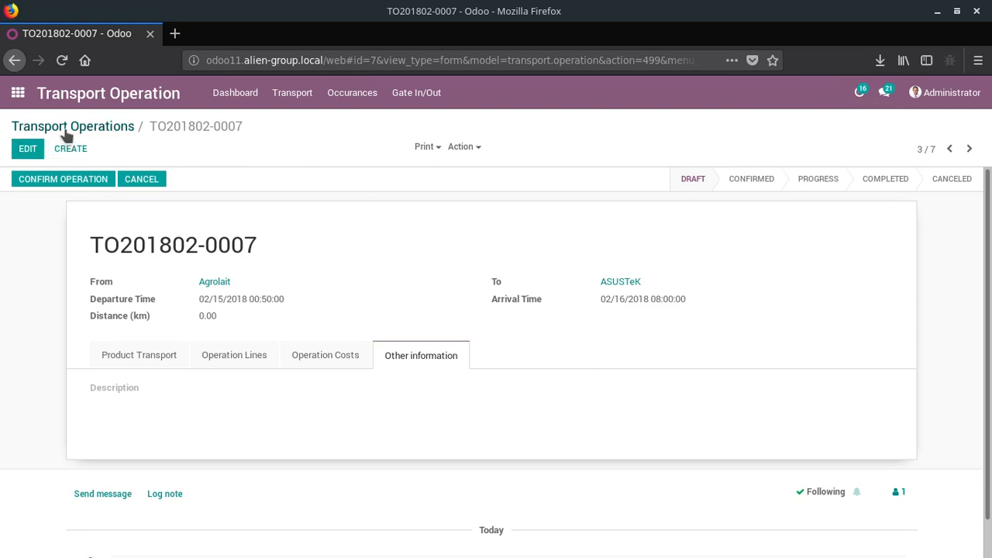
- Return to the Transport Operations board and move the Agrolait to ASUSTeK operation from Draft to Confirmed
click(287, 99)
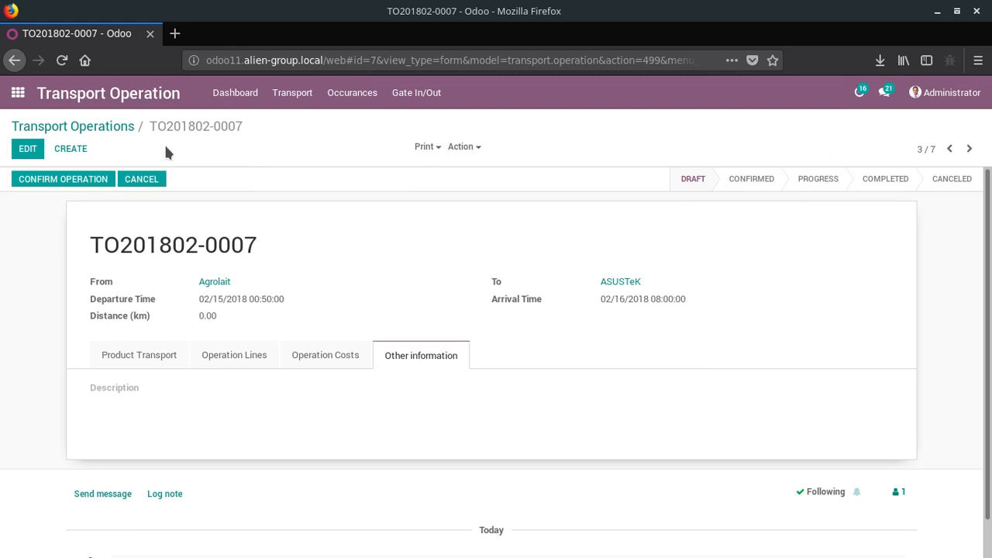
click(93, 134)
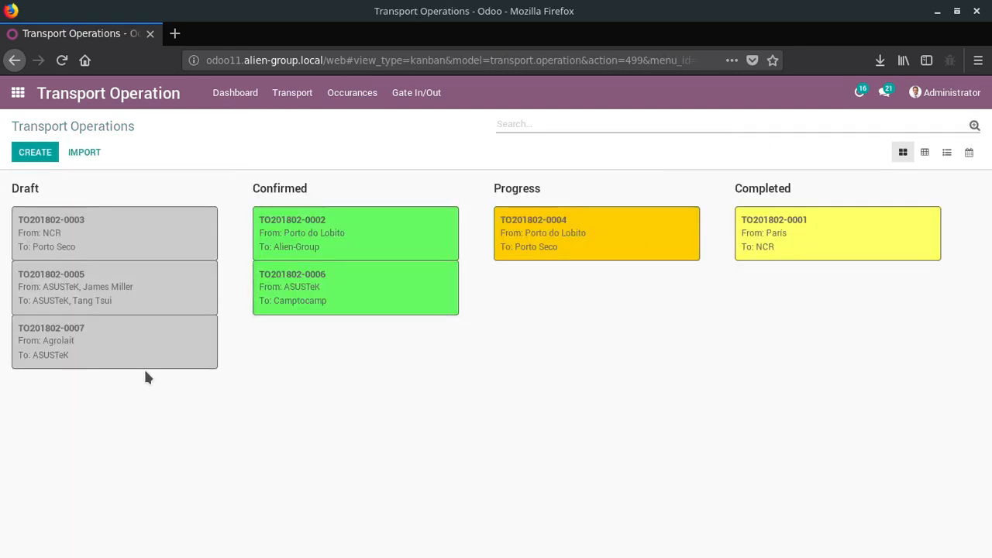
drag(144, 366, 415, 318)
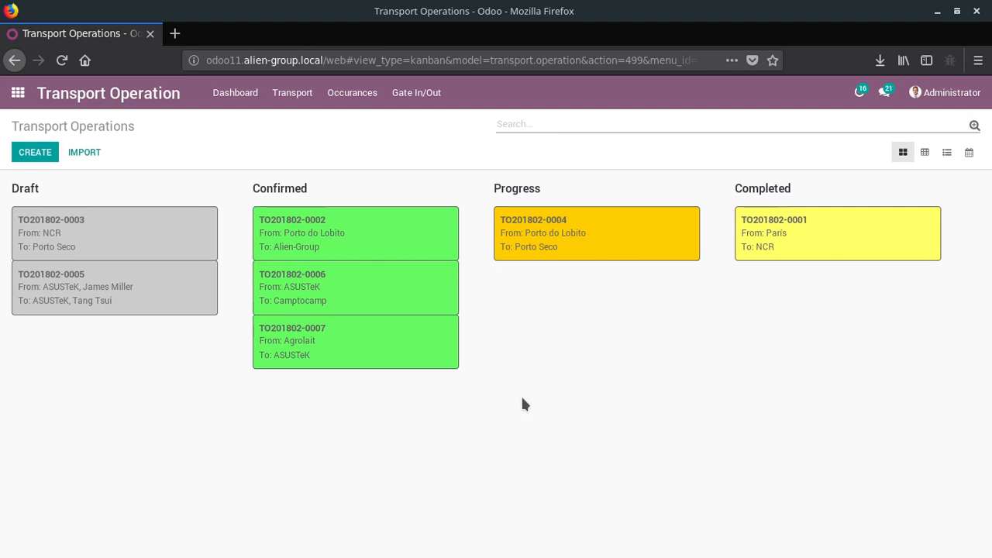
- View the vehicle operations list, the cargo manifest list and the transport dashboard
click(288, 93)
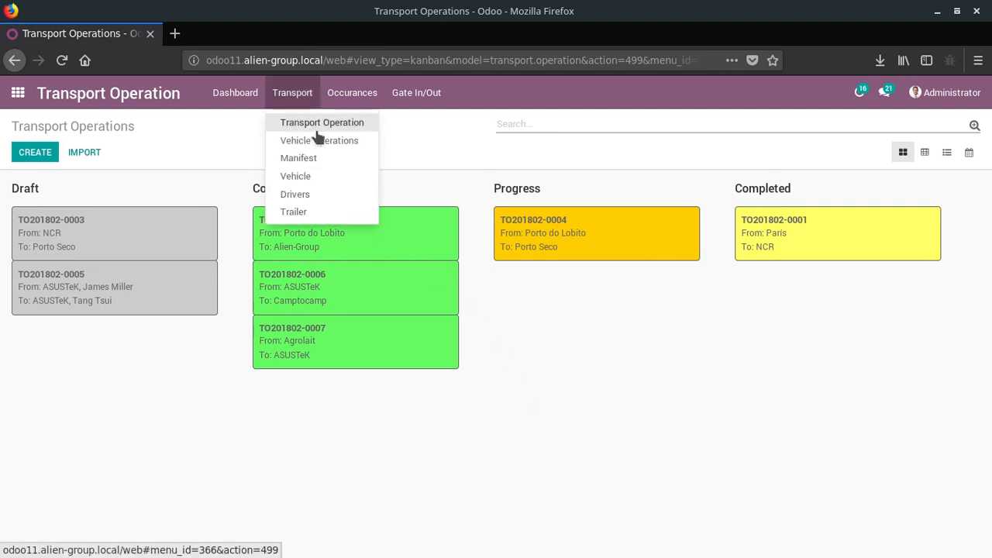
click(321, 141)
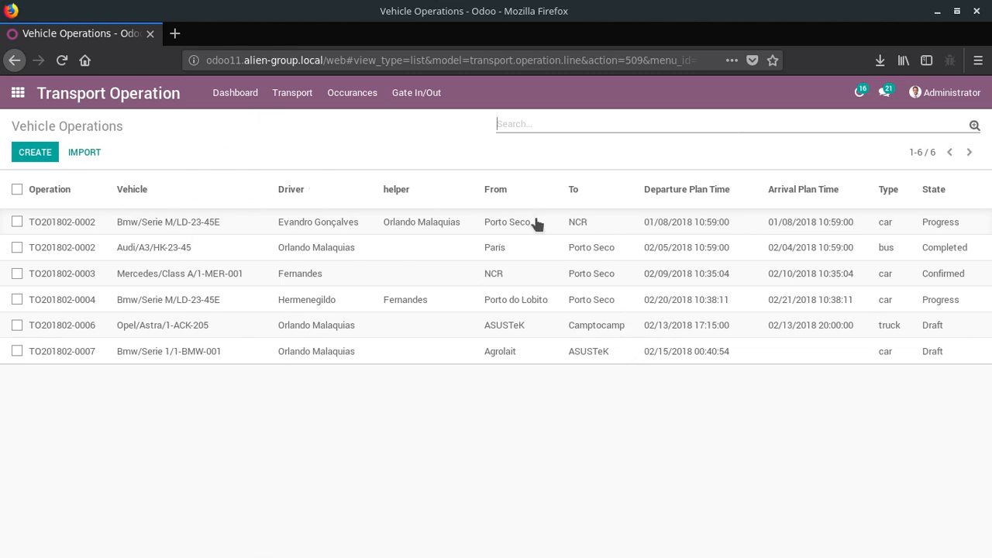
click(301, 107)
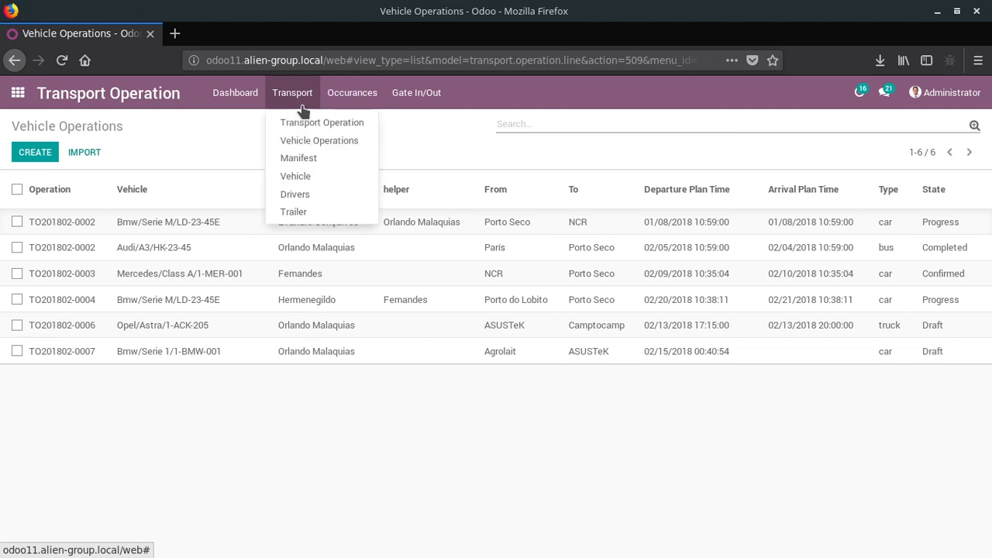
click(304, 158)
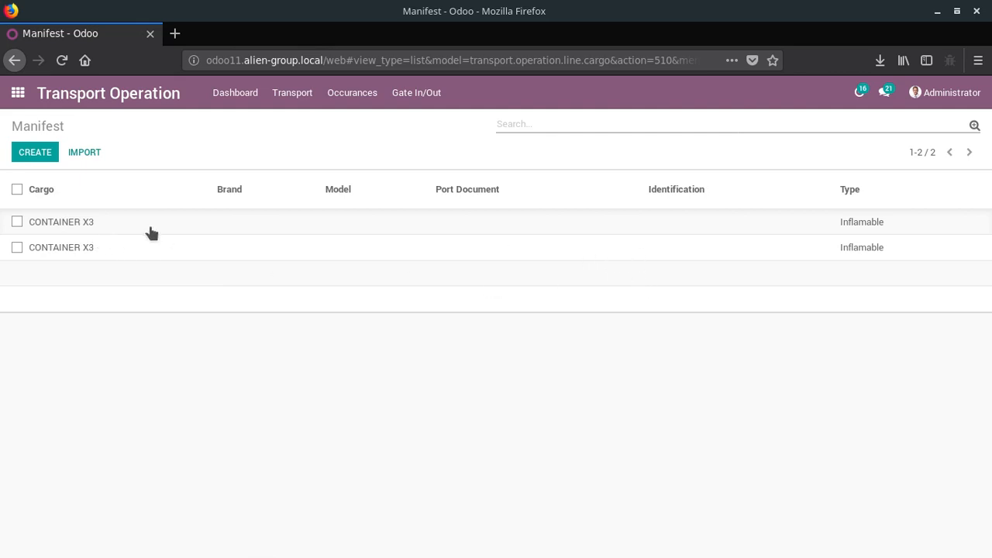
click(242, 95)
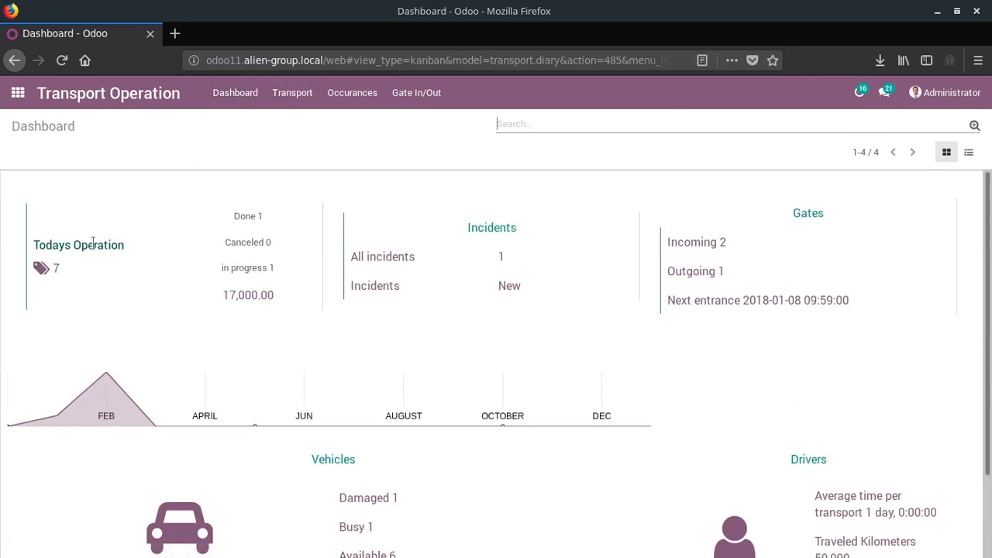
click(302, 103)
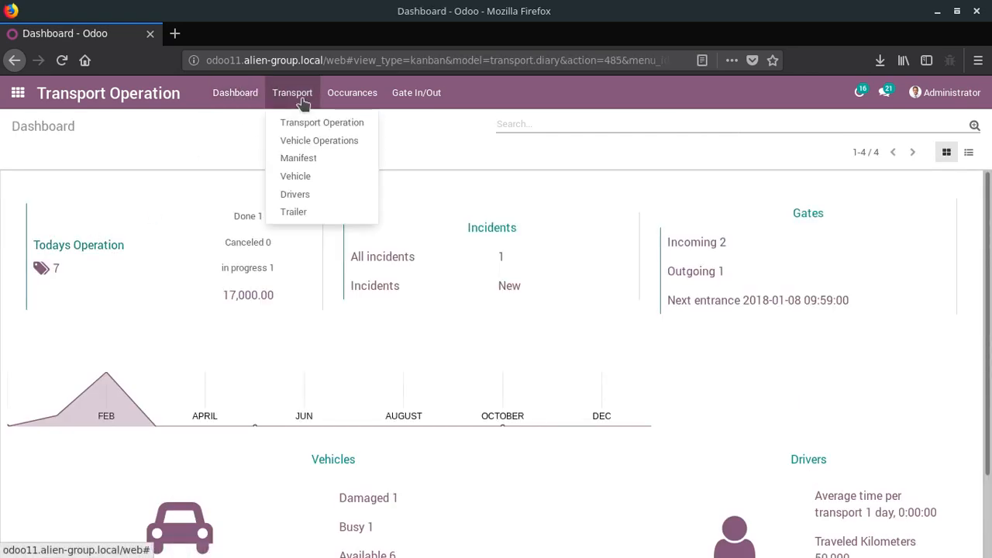
click(298, 189)
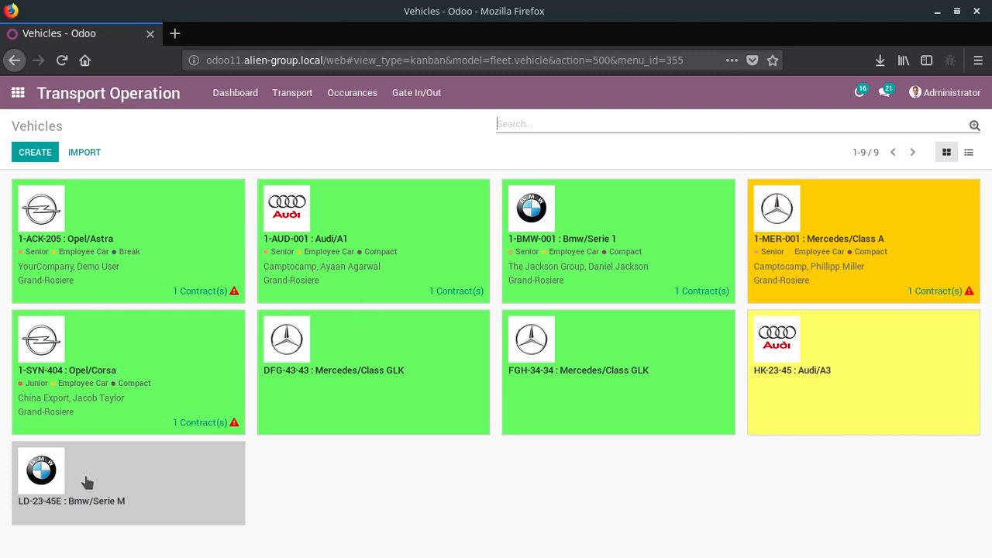
click(171, 478)
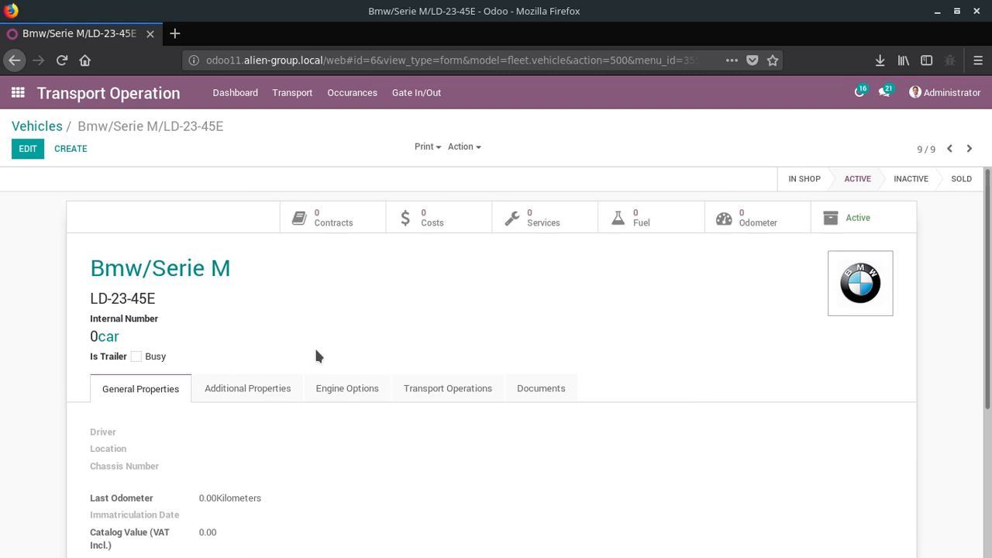
scroll(316, 355, down, 5)
scroll(315, 356, up, 2)
scroll(315, 355, up, 2)
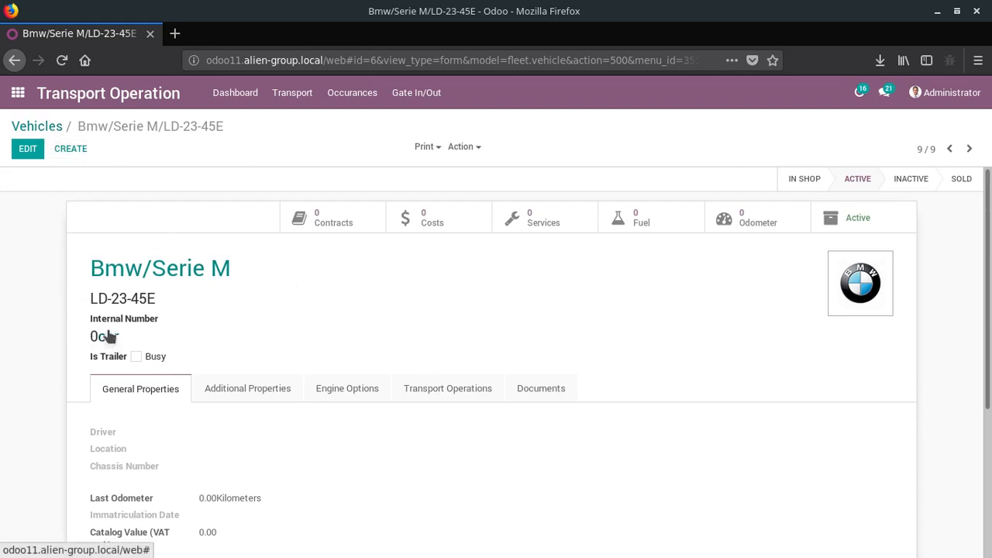
- Go back to the vehicles overview and open the drivers overview to check each driver's status
click(39, 128)
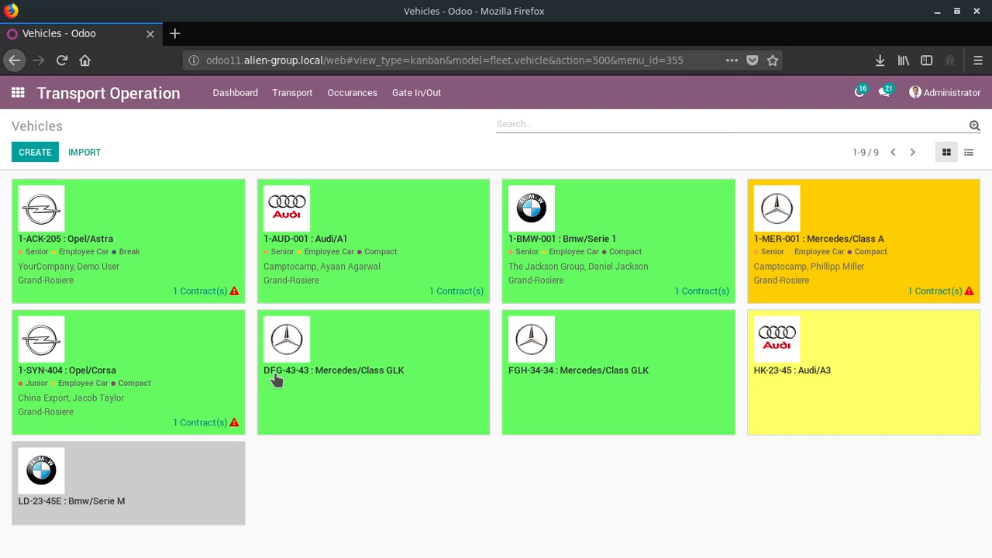
click(297, 107)
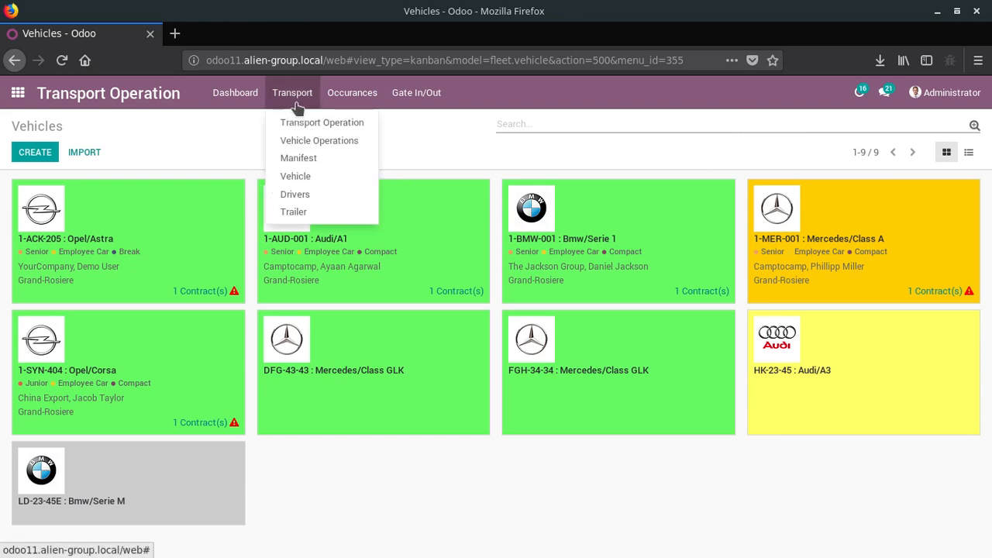
click(325, 194)
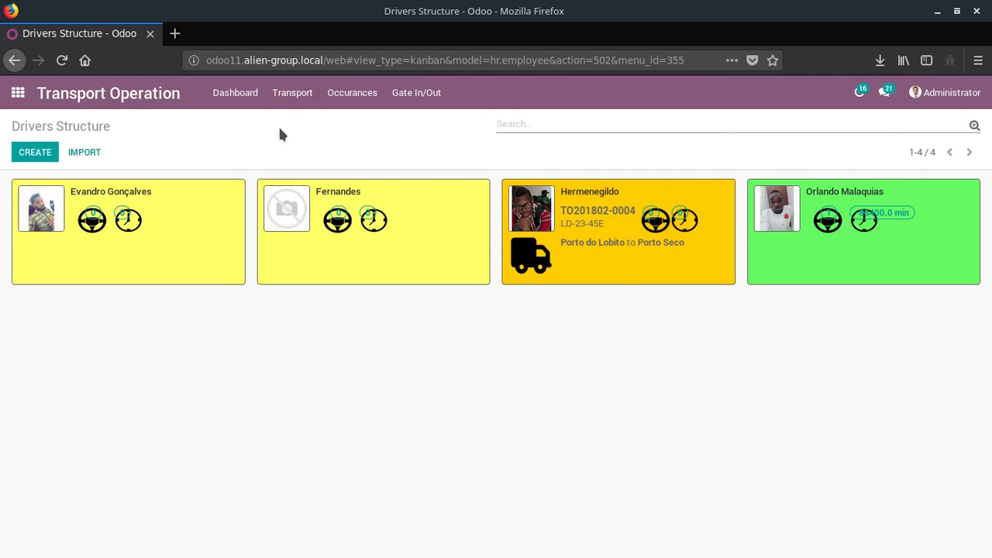
click(336, 103)
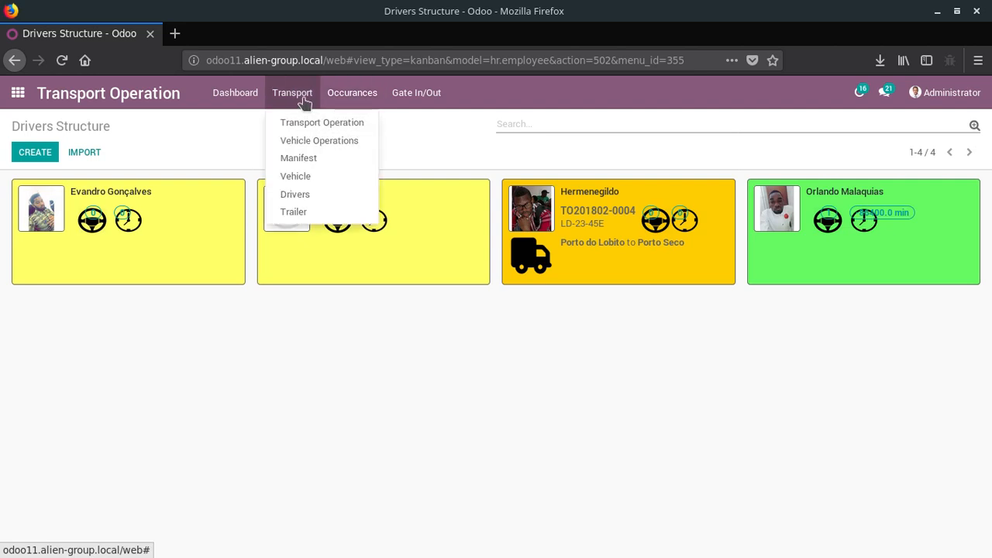
click(350, 124)
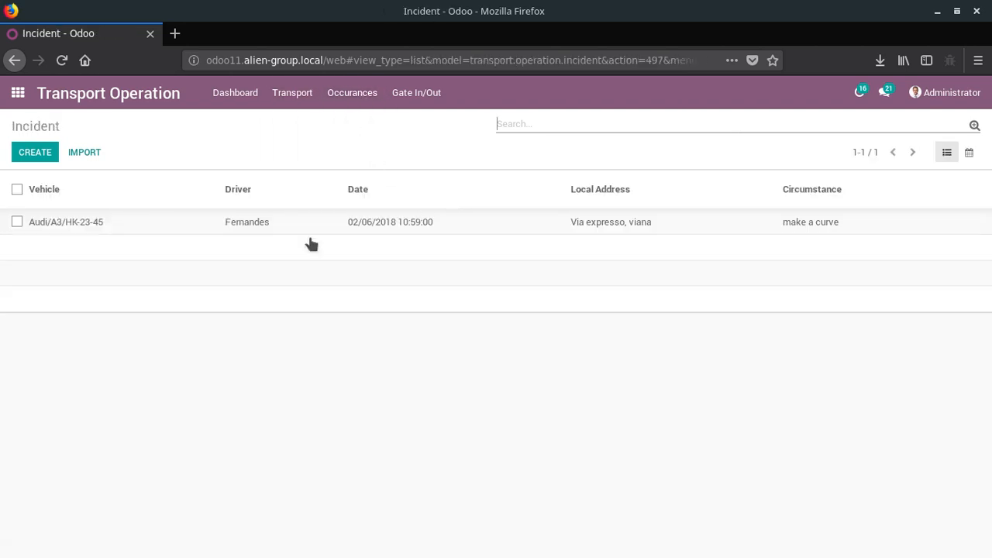
click(177, 229)
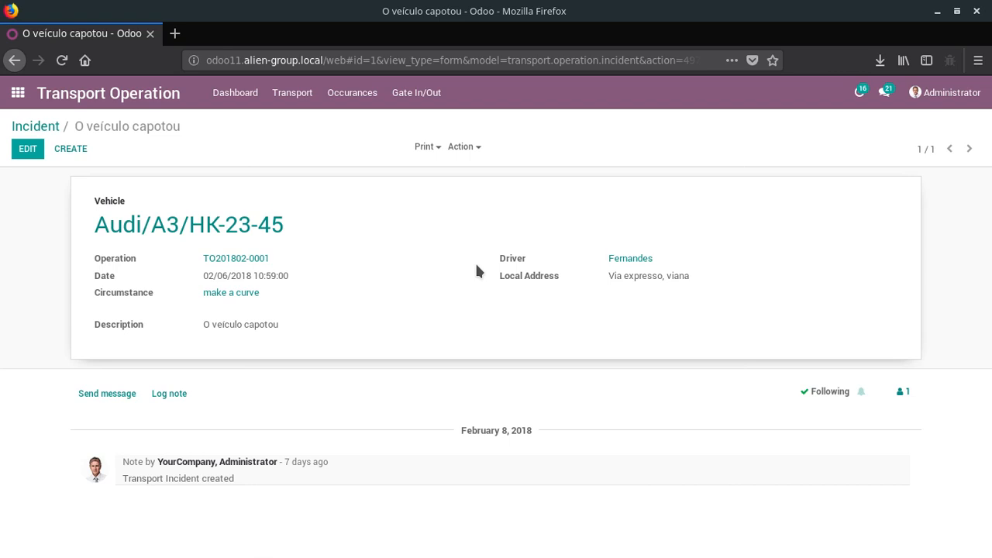
- View the list of vehicle gate entries and exits in Transport Operation
click(410, 101)
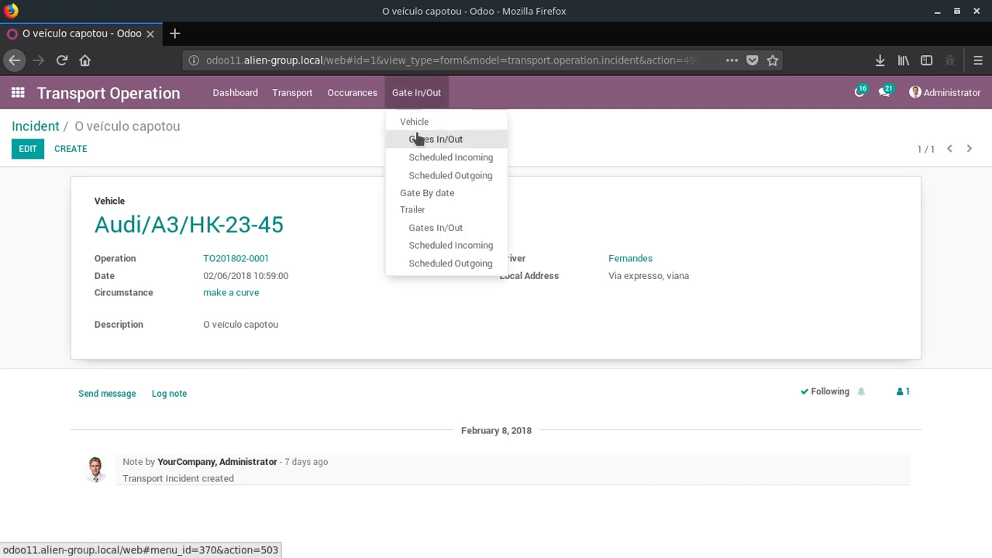
click(418, 138)
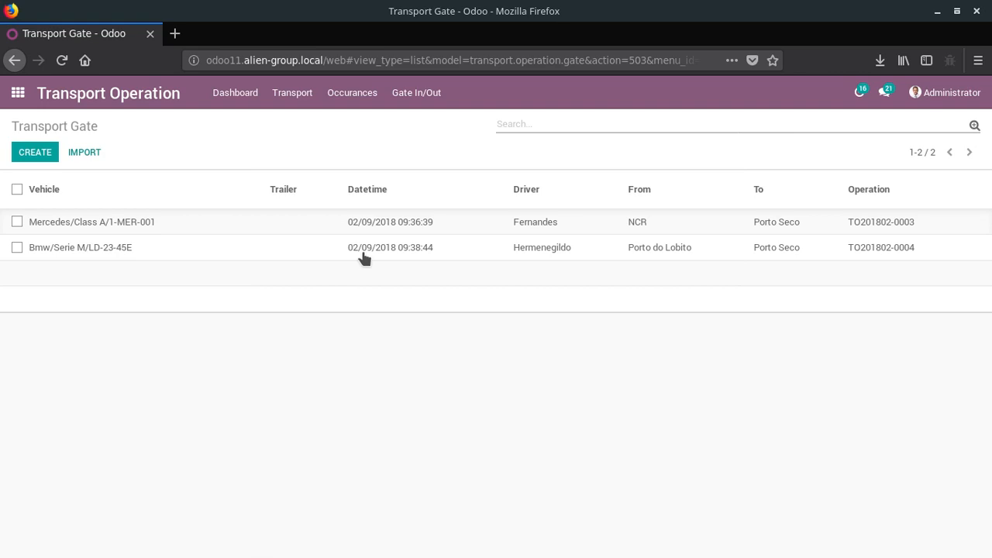
click(408, 95)
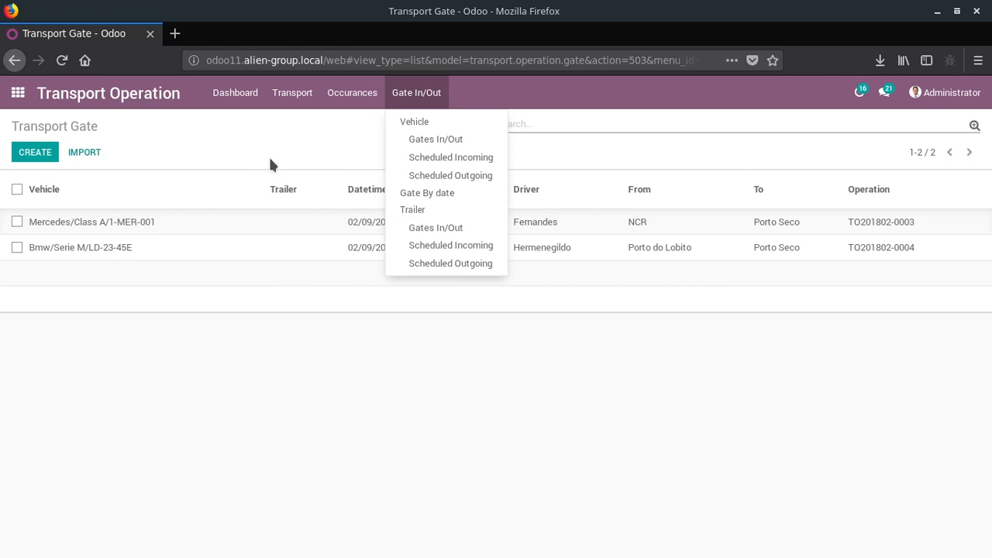
- Switch to the Fleet app and examine the service items of the preventive maintenance service template
click(33, 104)
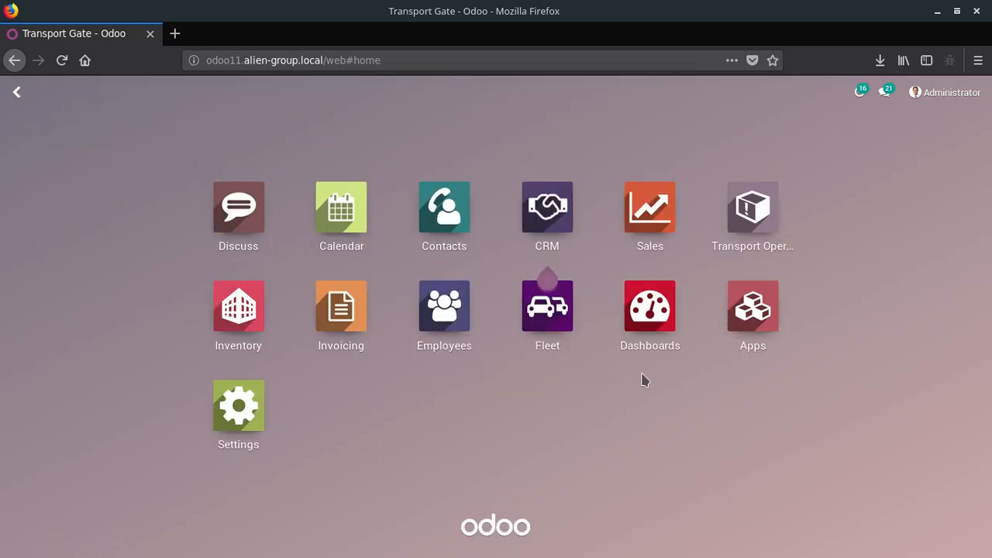
click(542, 342)
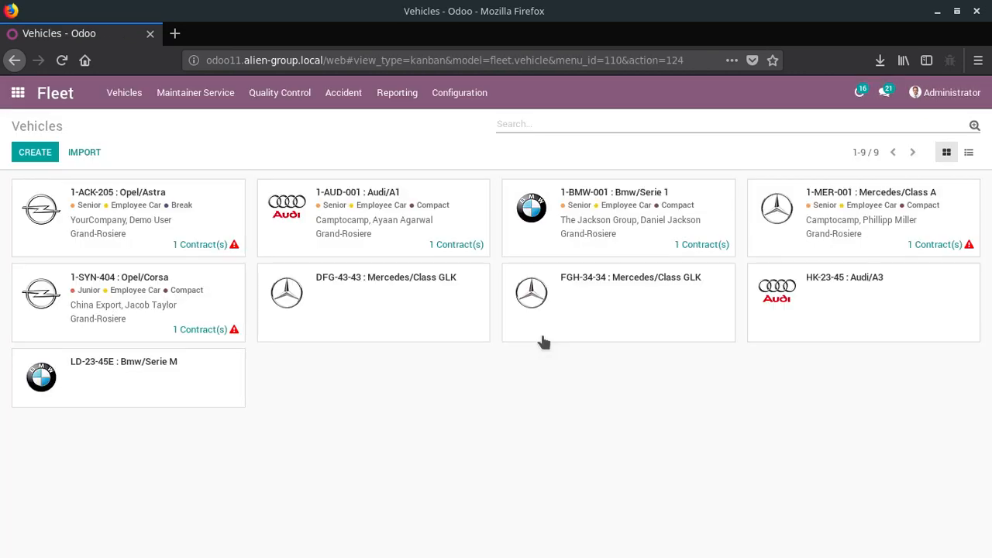
click(166, 104)
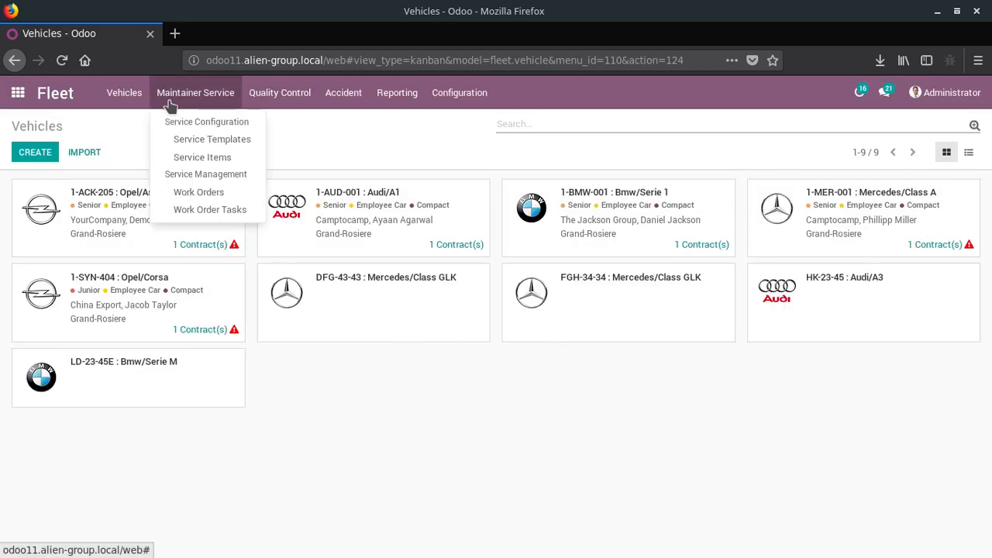
click(202, 141)
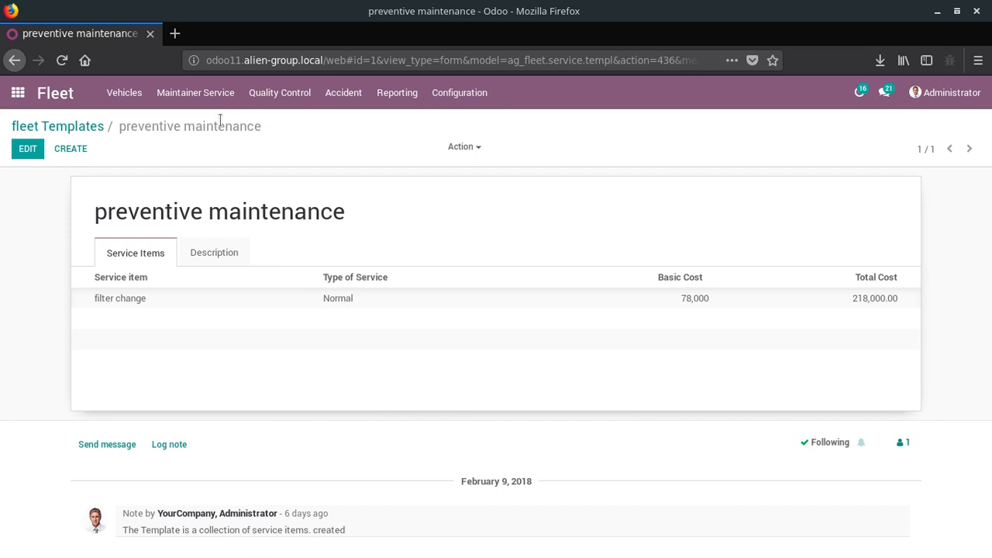
click(257, 106)
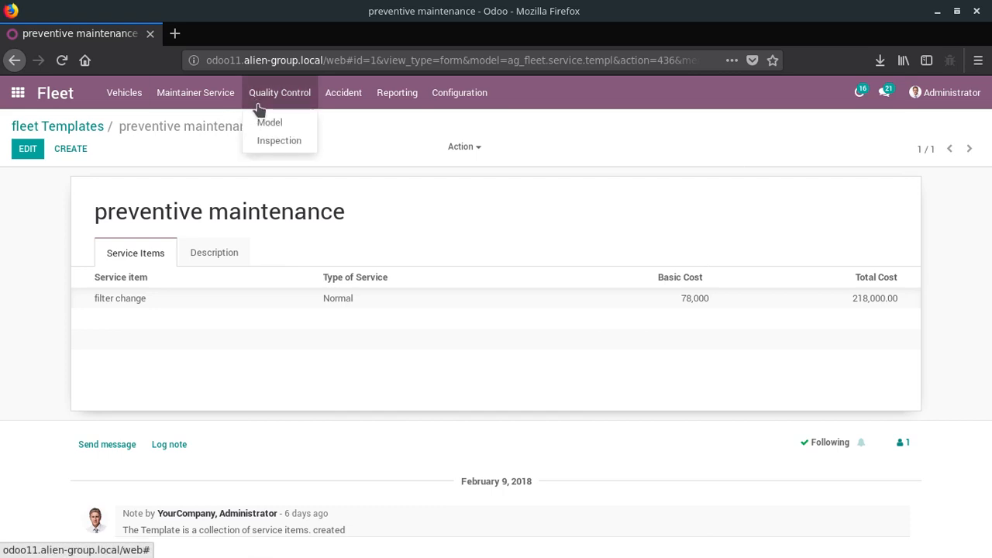
click(273, 140)
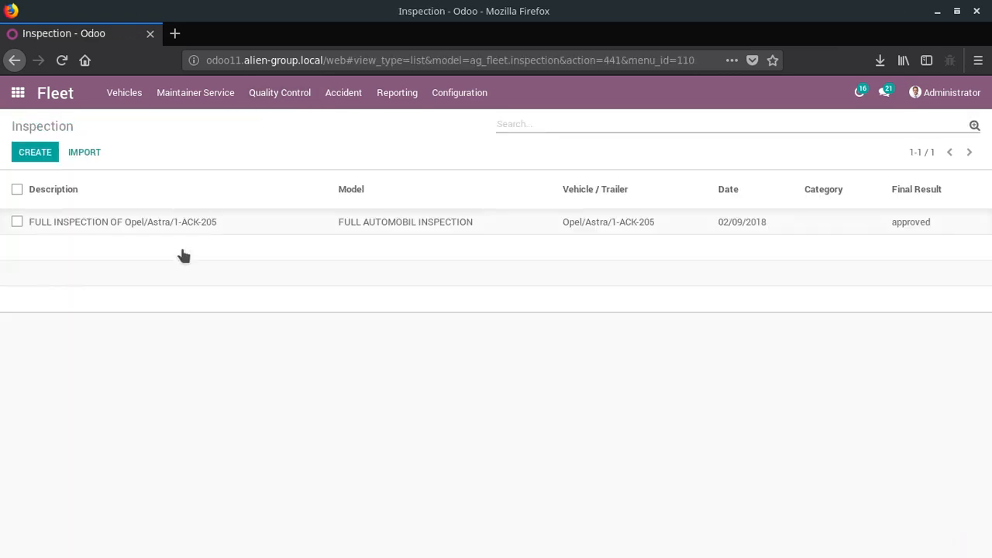
click(177, 225)
scroll(286, 316, down, 4)
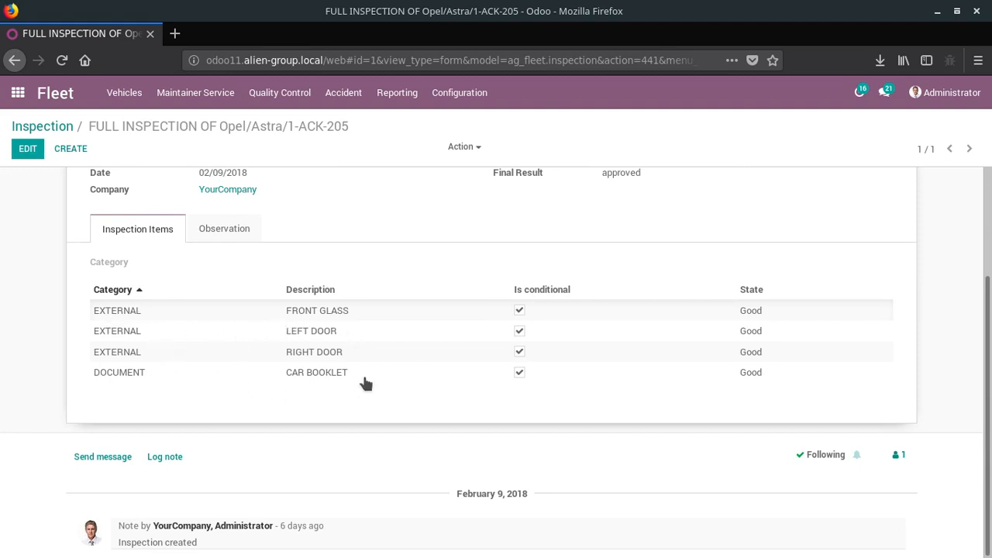
scroll(281, 357, up, 3)
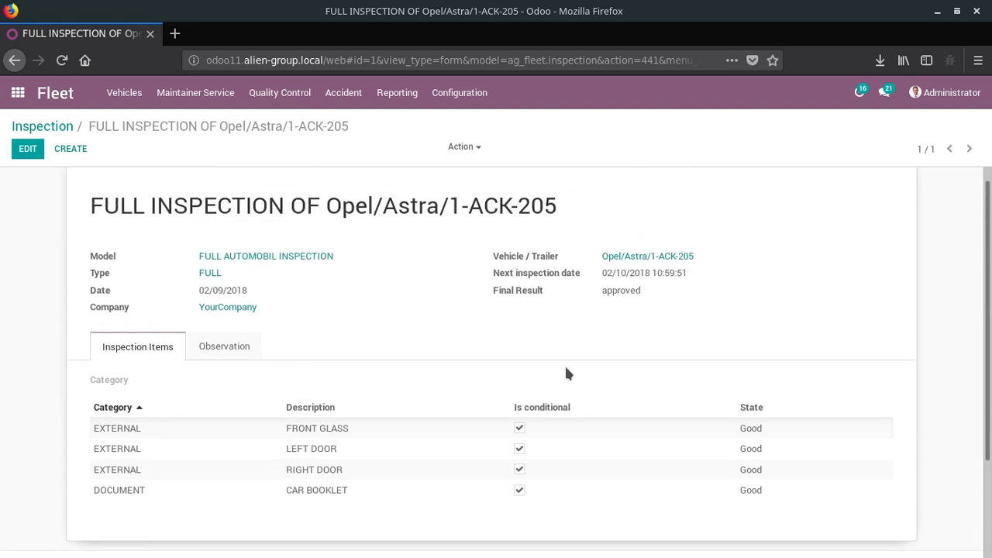
scroll(582, 365, down, 2)
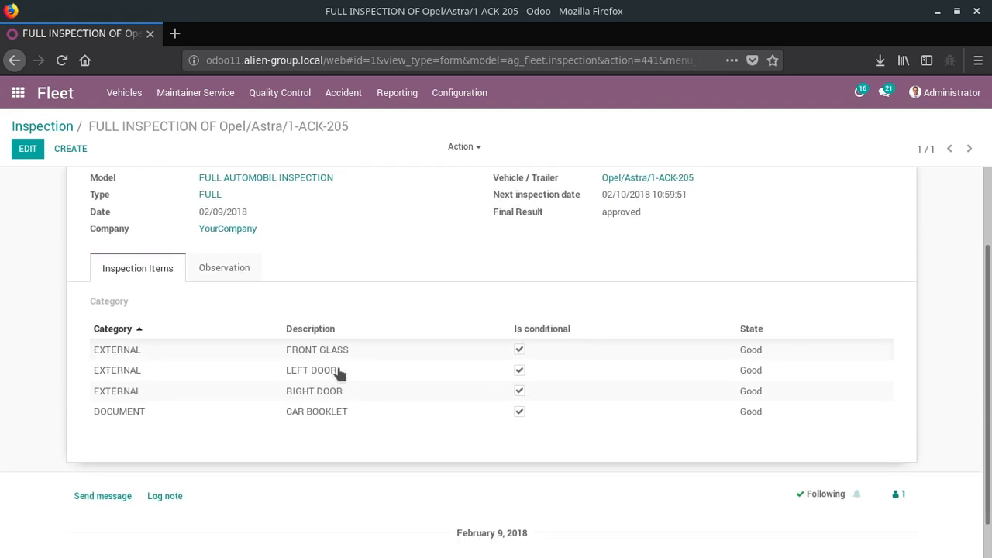
scroll(222, 361, up, 3)
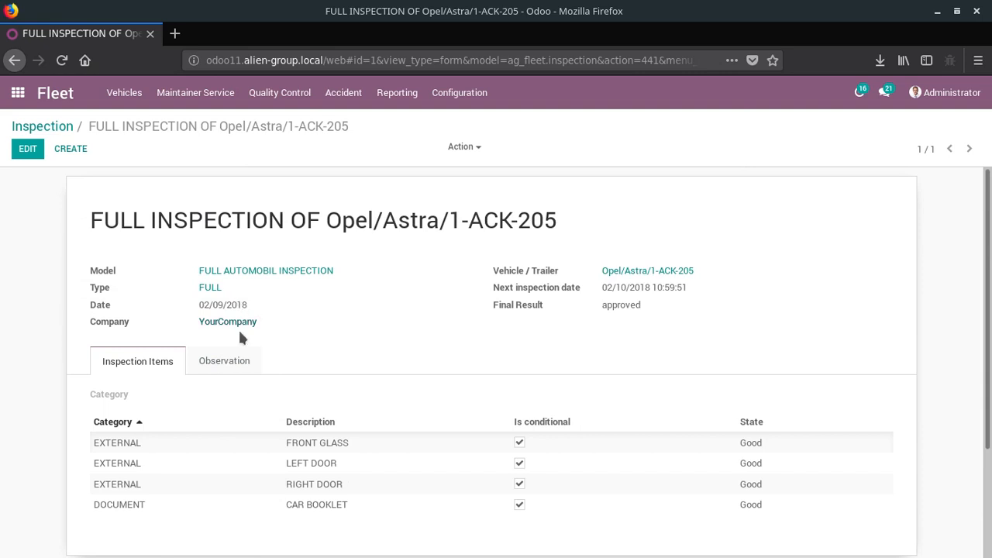
scroll(278, 405, down, 3)
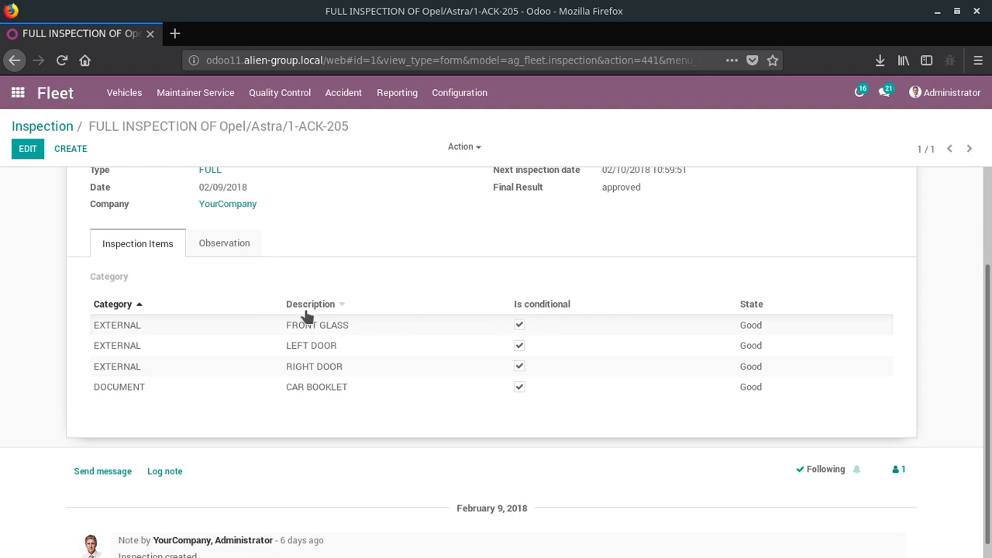
scroll(306, 341, up, 3)
click(237, 362)
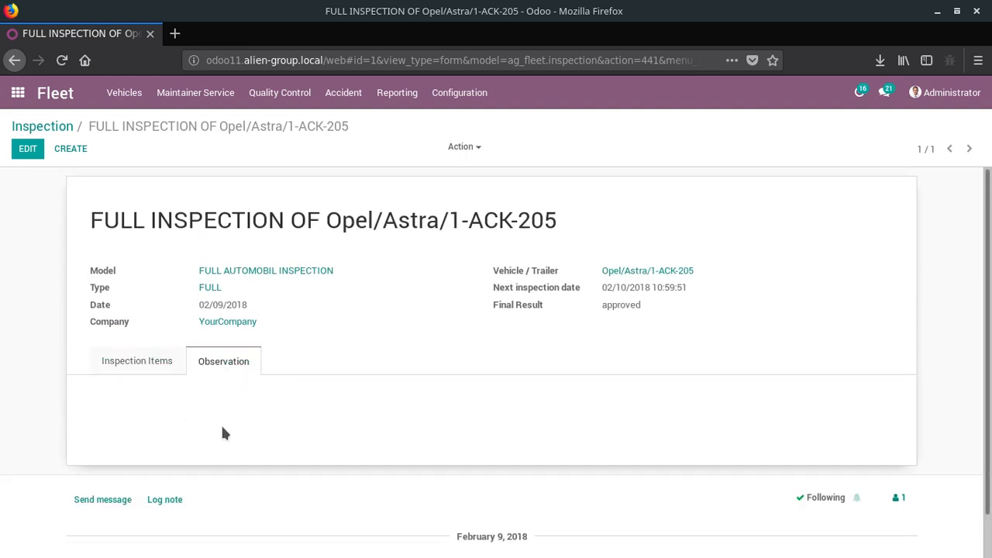
- Open the inspection models and examine the items of the FULL AUTOMOBIL INSPECTION model
click(335, 97)
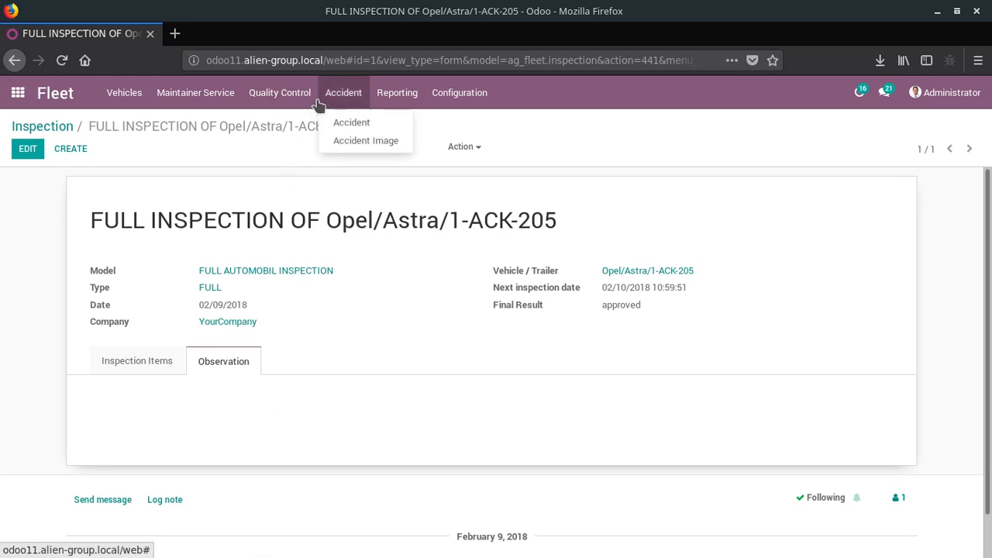
click(279, 93)
click(284, 124)
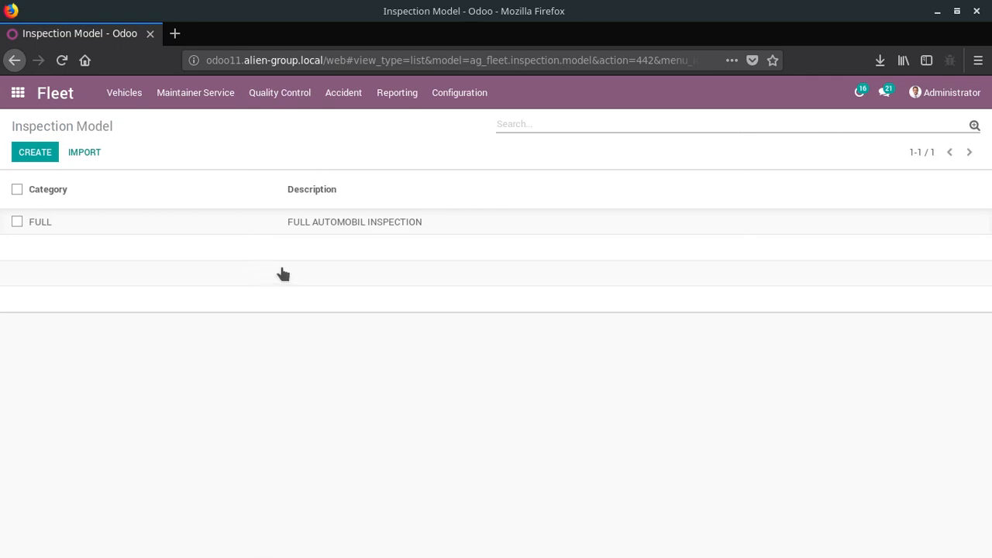
click(302, 225)
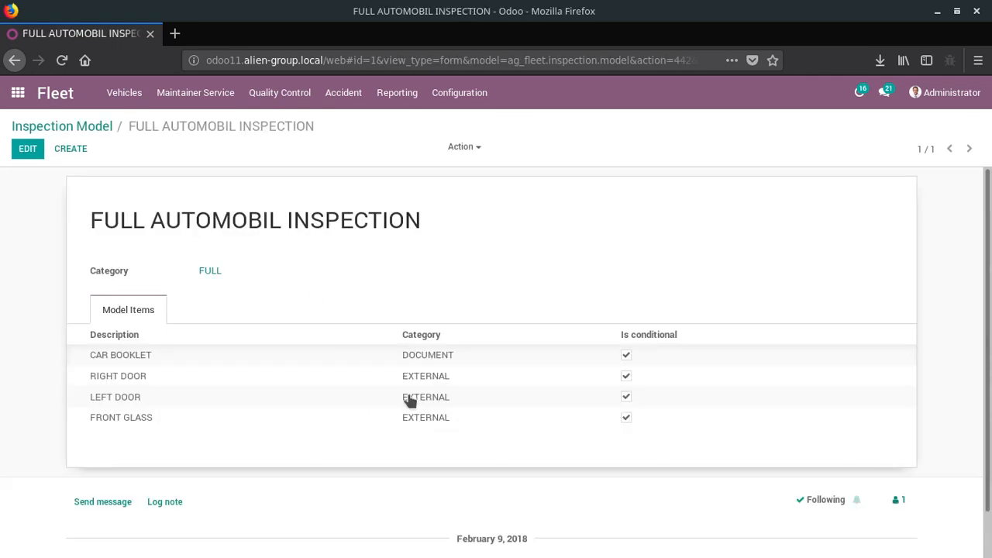
- Open the accident record of the Mercedes/Class A 1-MER-001 and review its damages, accident images, other affected parties and description
click(338, 99)
click(349, 124)
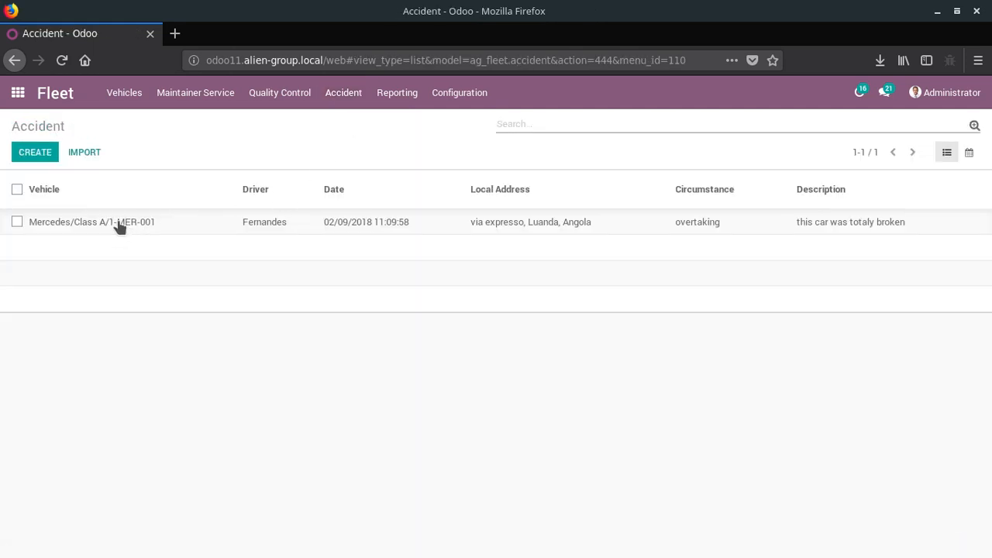
click(295, 229)
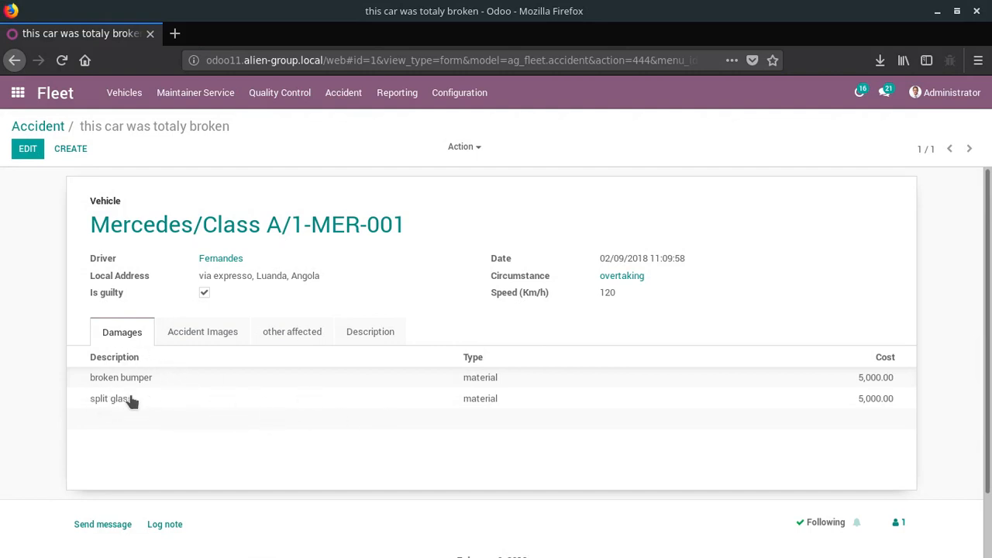
click(205, 339)
scroll(205, 340, down, 3)
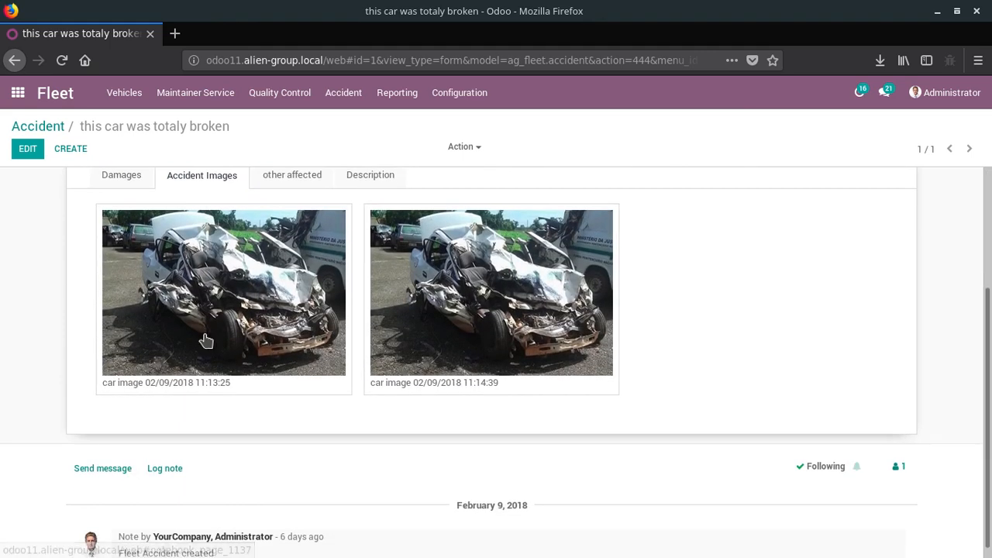
scroll(205, 340, up, 3)
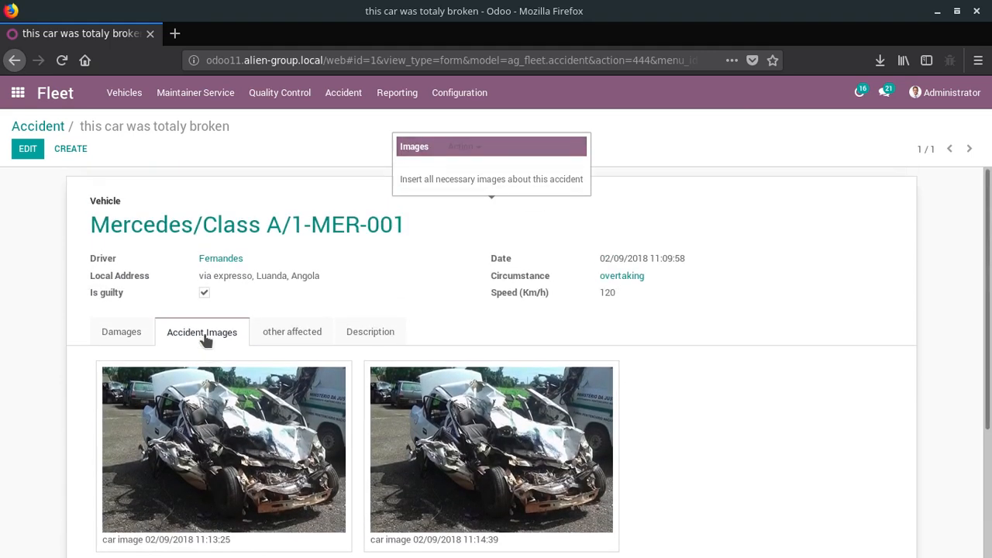
click(303, 341)
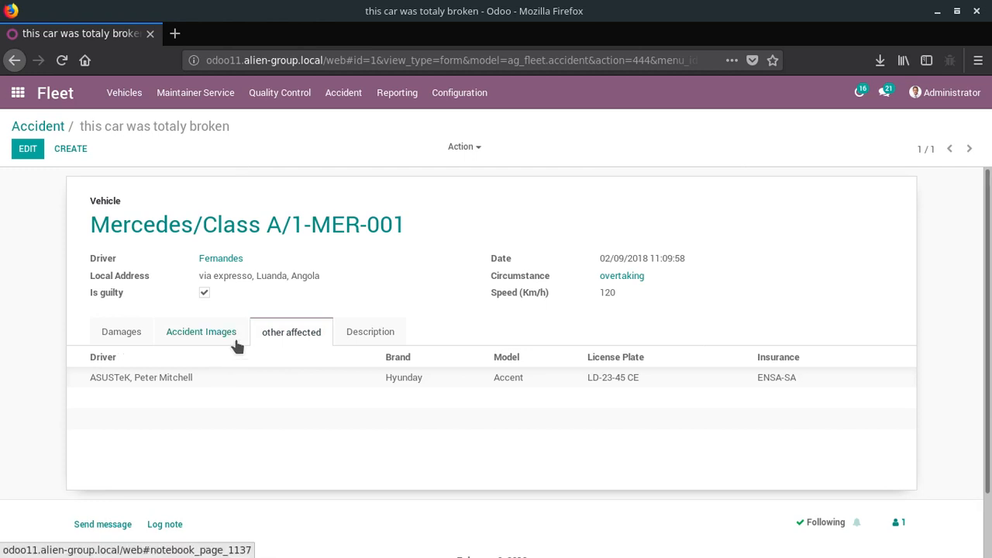
click(364, 343)
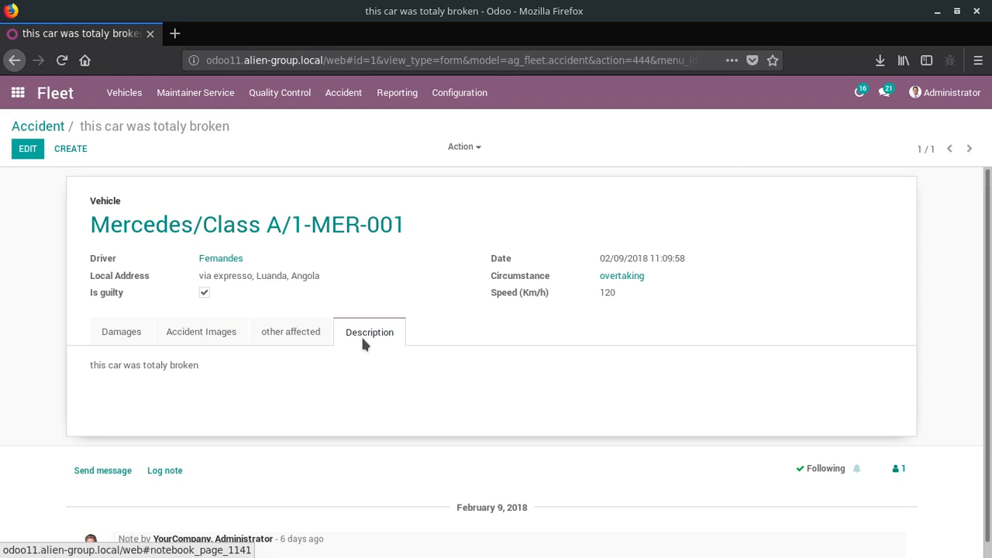
scroll(363, 339, down, 1)
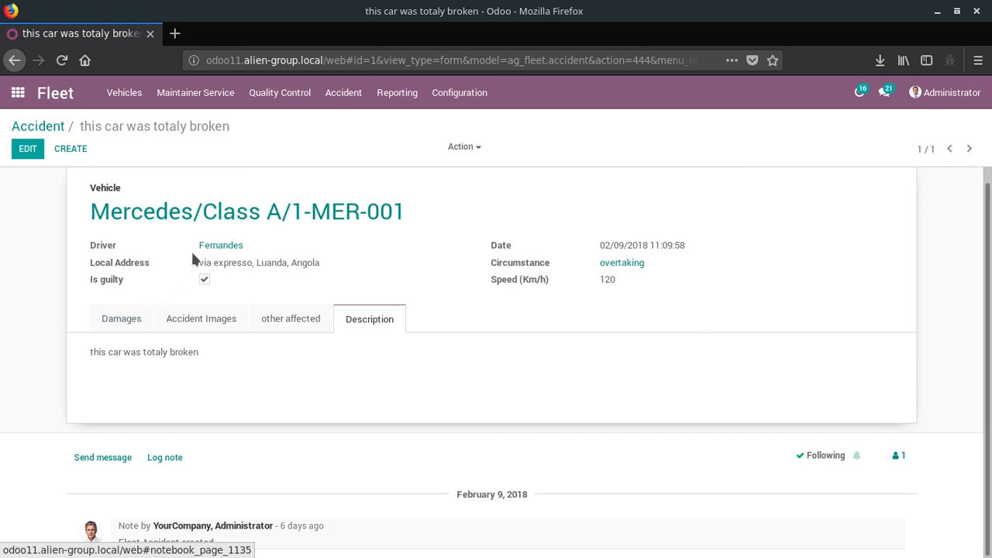
- Look over the available Fleet functions and return to the overview of all apps
click(349, 102)
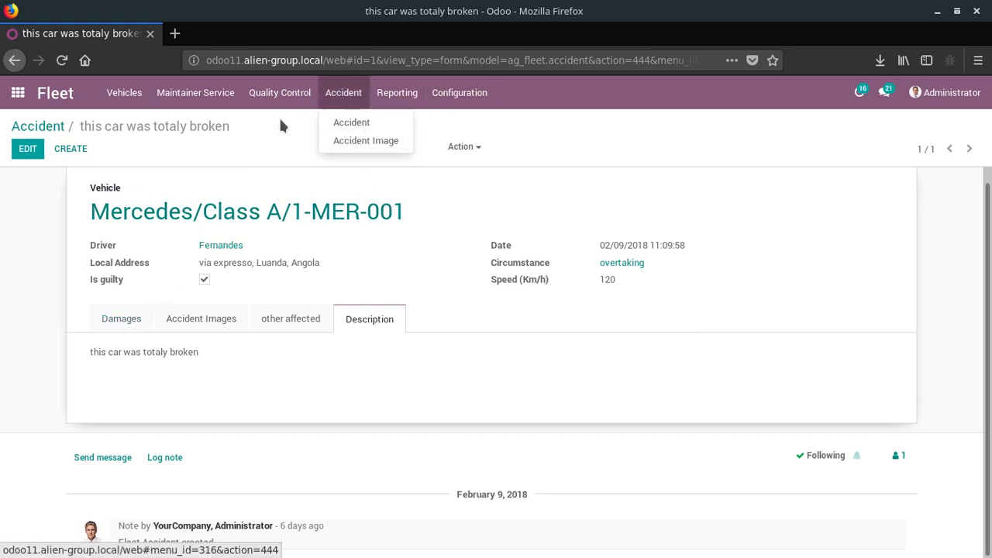
mouse_move(147, 101)
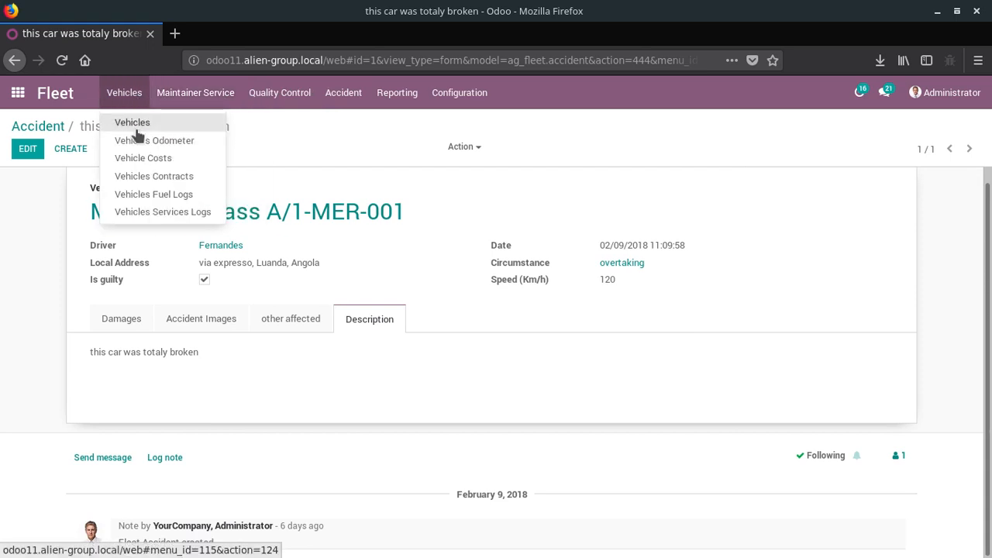
mouse_move(186, 99)
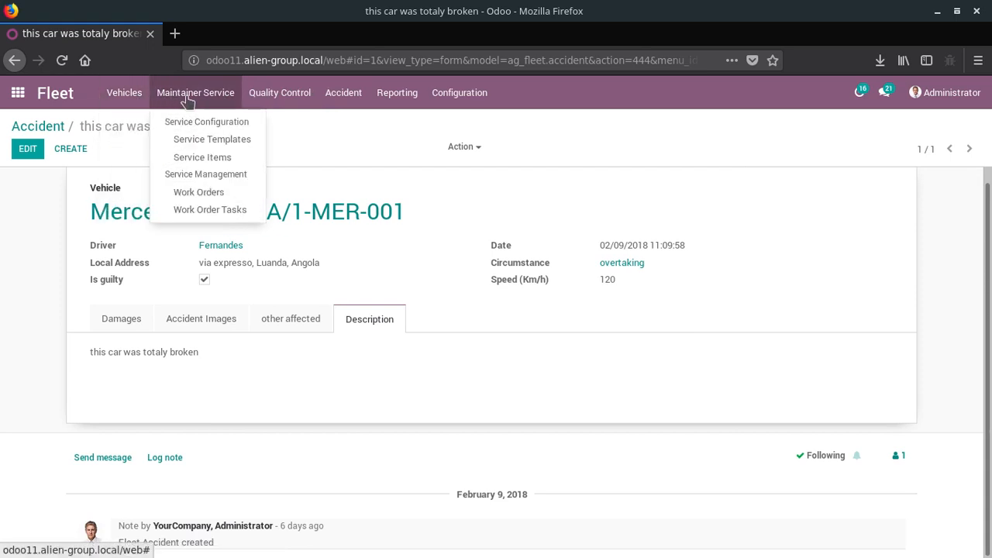
mouse_move(261, 93)
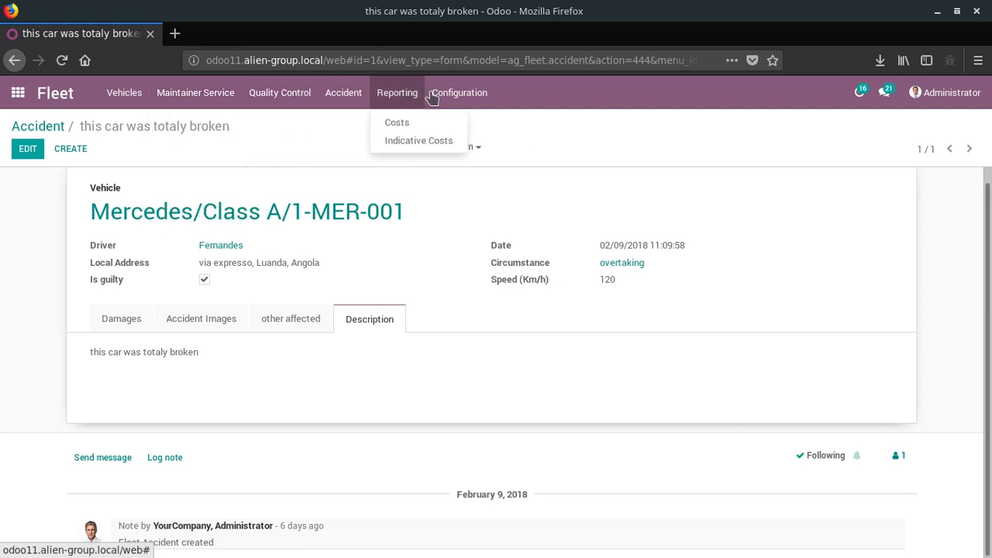
mouse_move(385, 97)
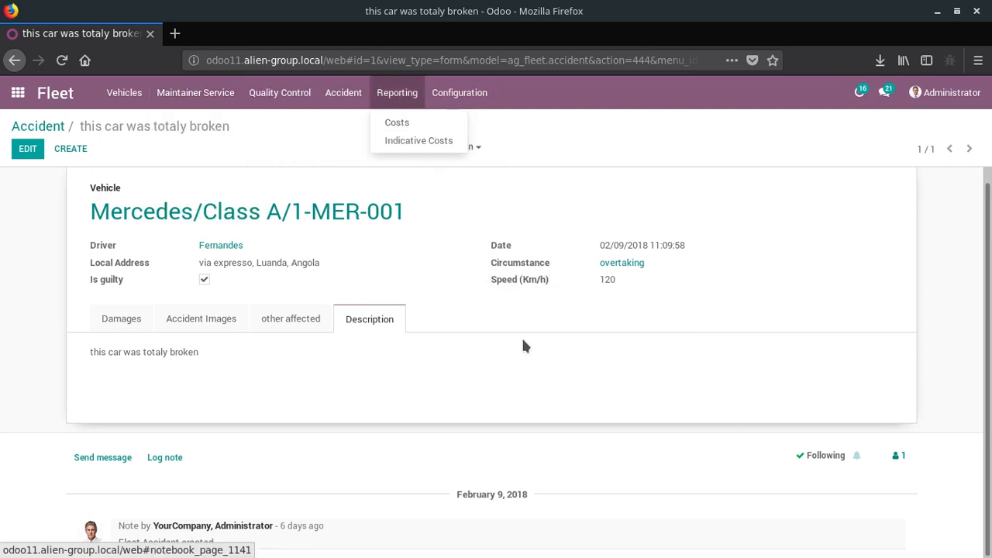
click(18, 93)
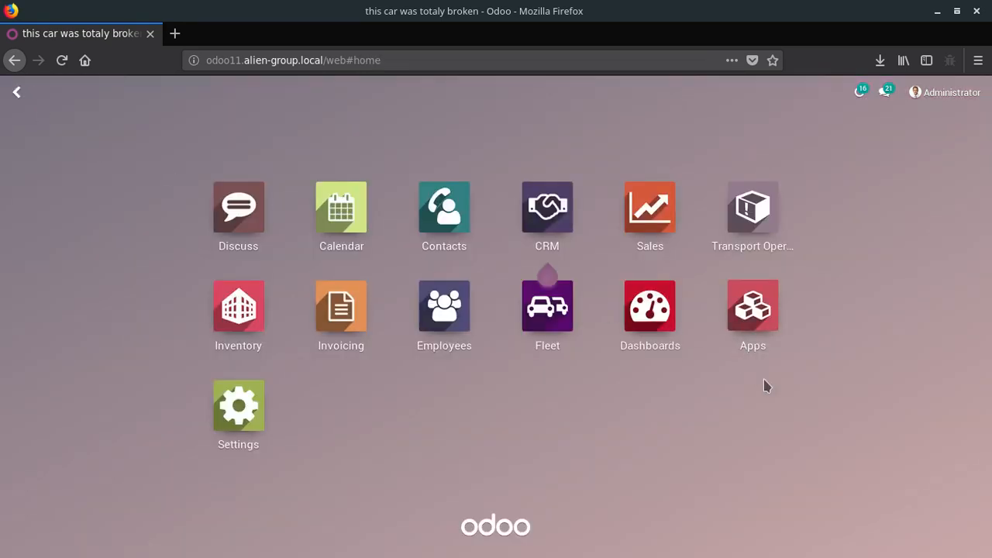